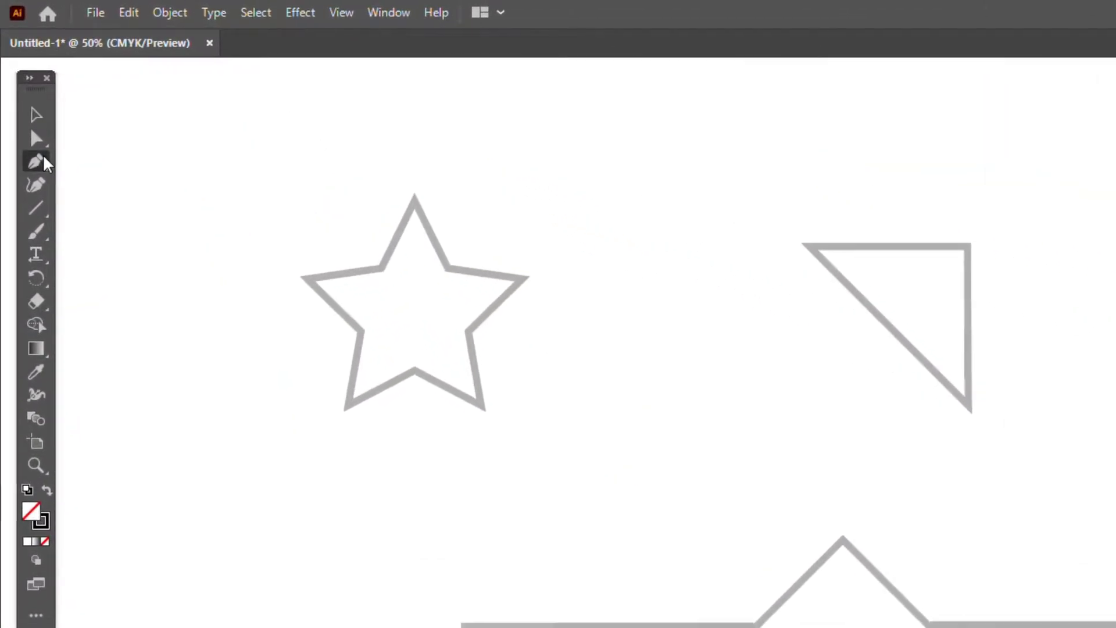
# Activate the Pen tool with no fill and a 2 pt black stroke
pyautogui.click(36, 163)
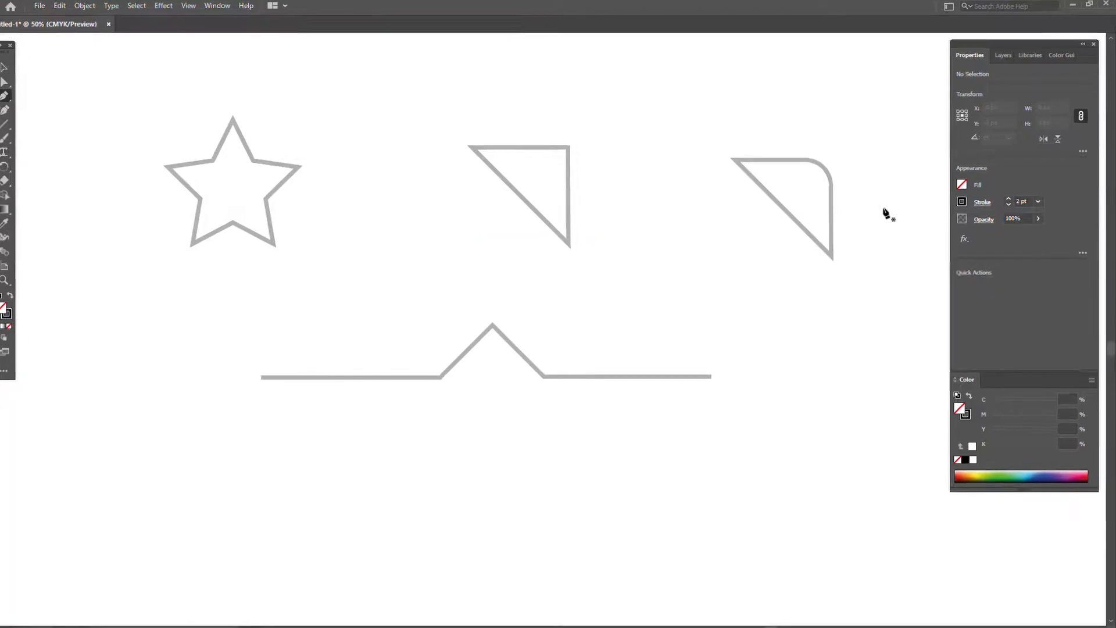
pyautogui.click(964, 184)
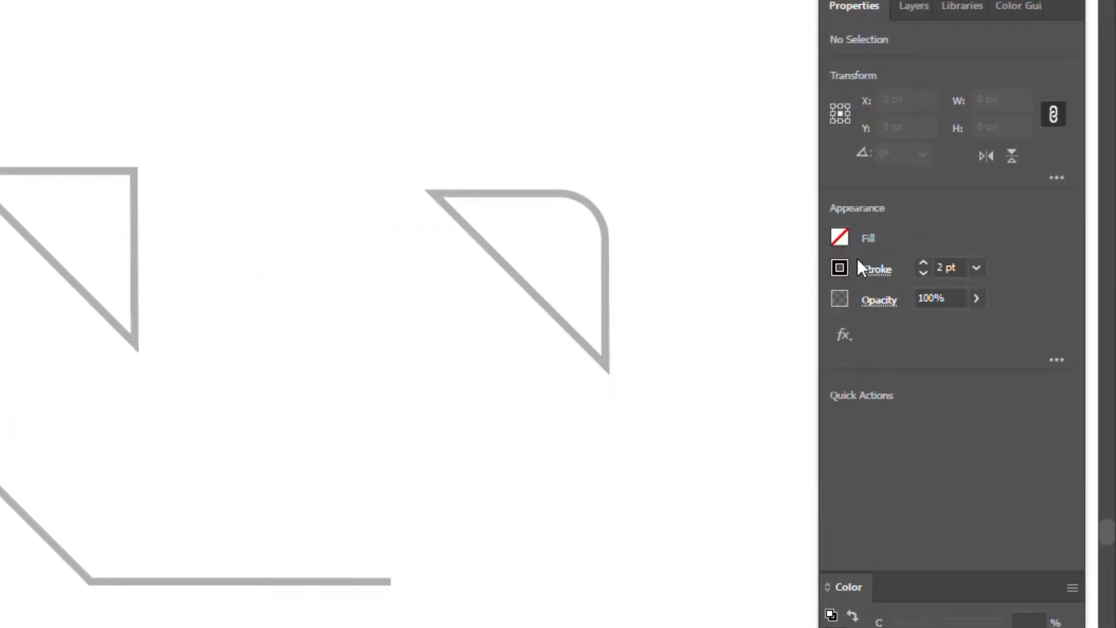
pyautogui.click(843, 266)
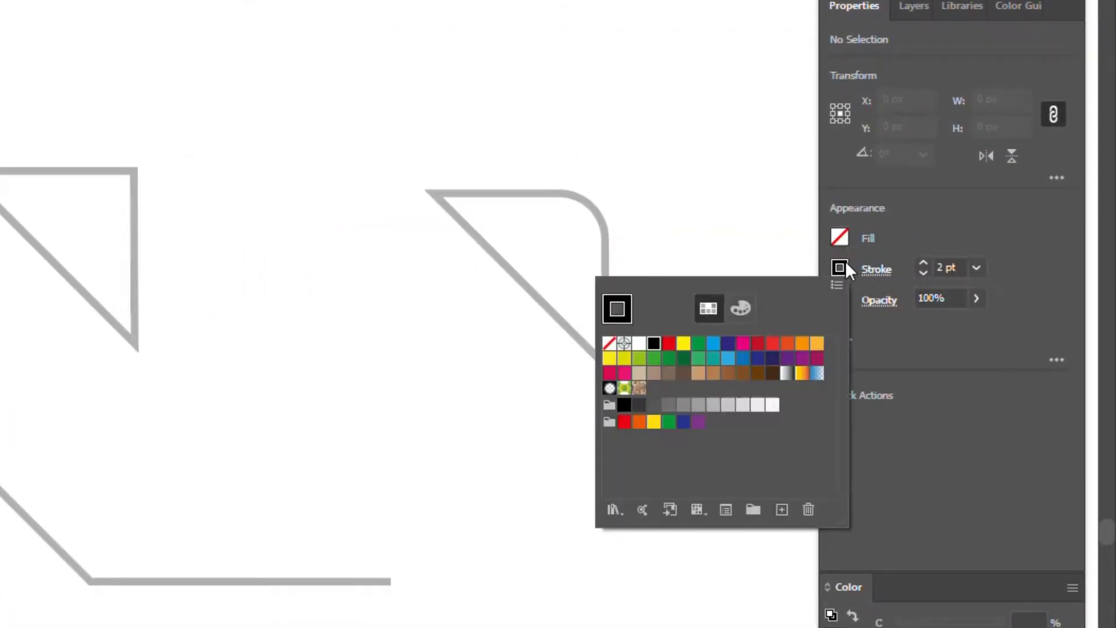
pyautogui.click(907, 237)
pyautogui.moveTo(955, 271); pyautogui.dragTo(937, 269)
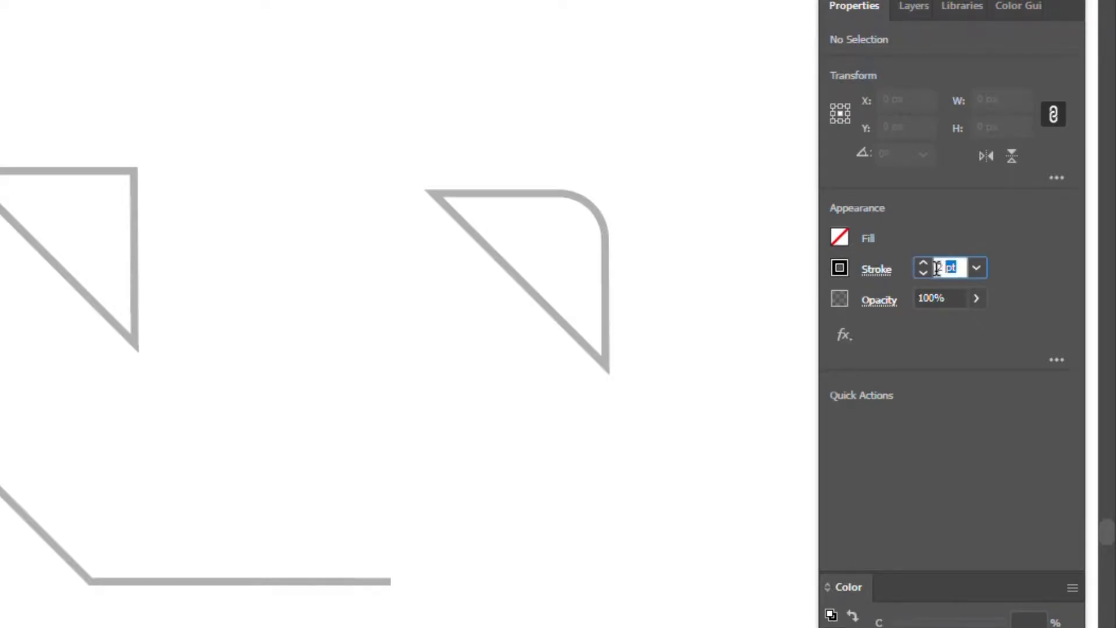
pyautogui.press('Return')
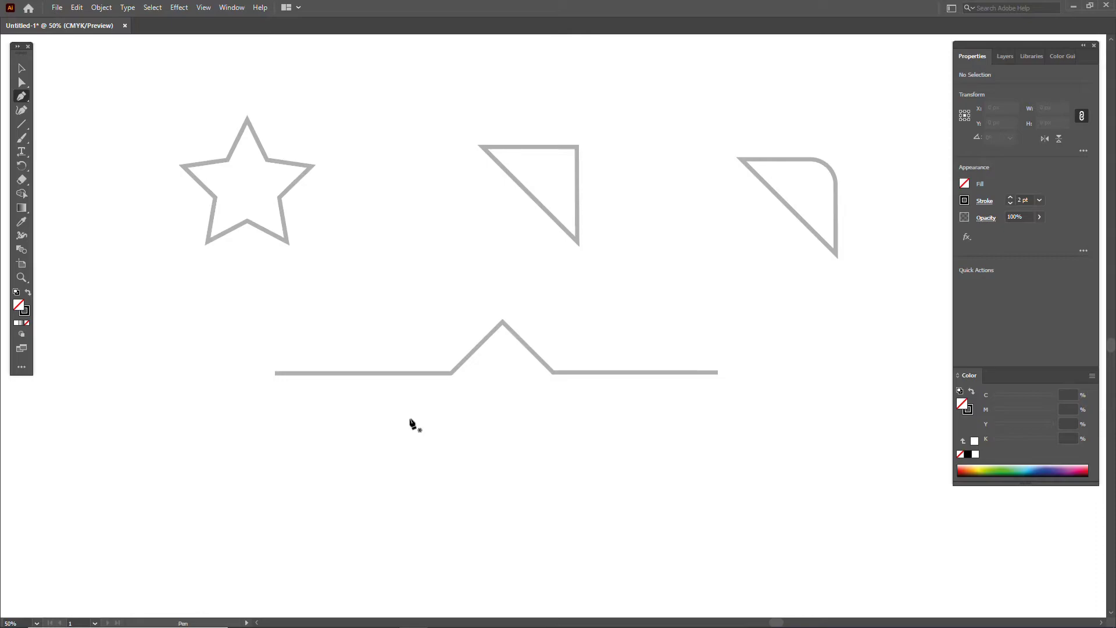
# Draw an open practice path of four straight segments below the peaked guide line, with the first segment about 175 px long
pyautogui.click(295, 464)
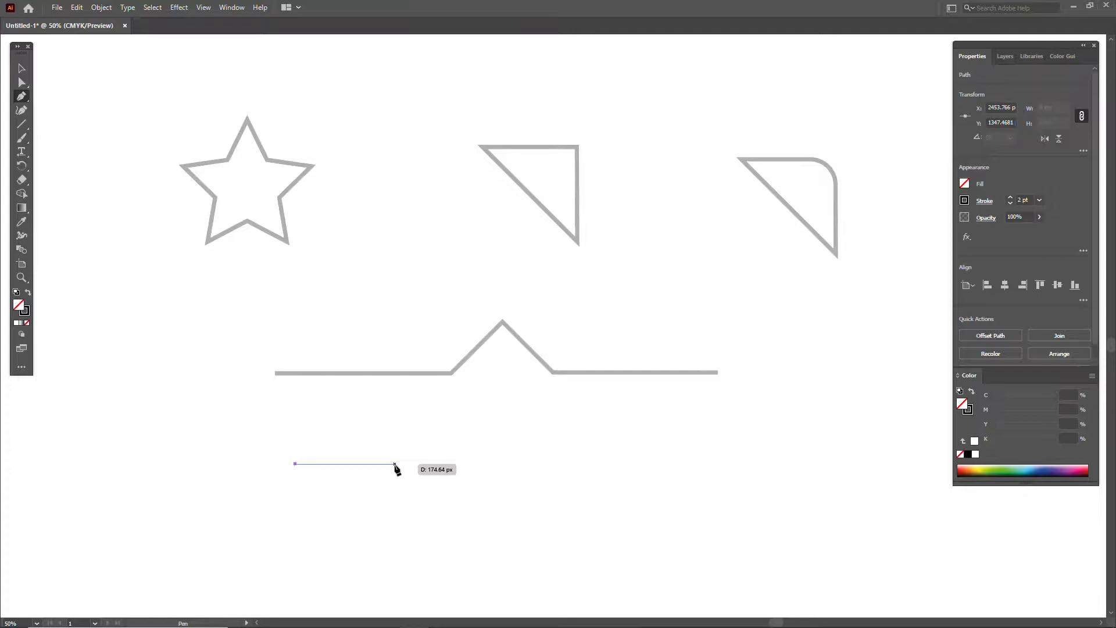
pyautogui.click(395, 464)
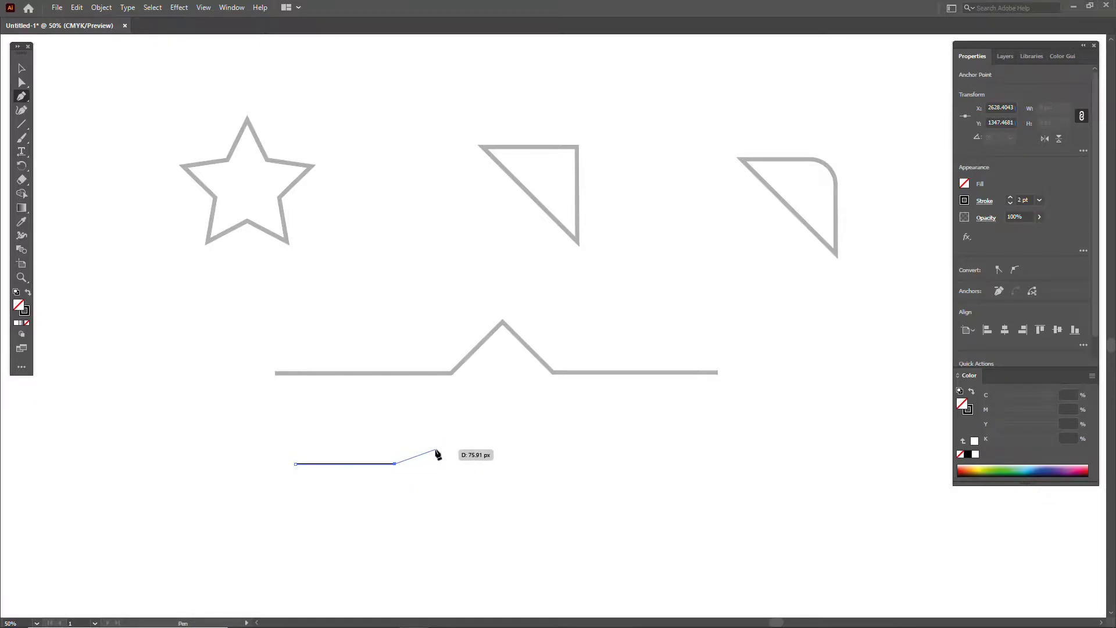
pyautogui.press('Escape')
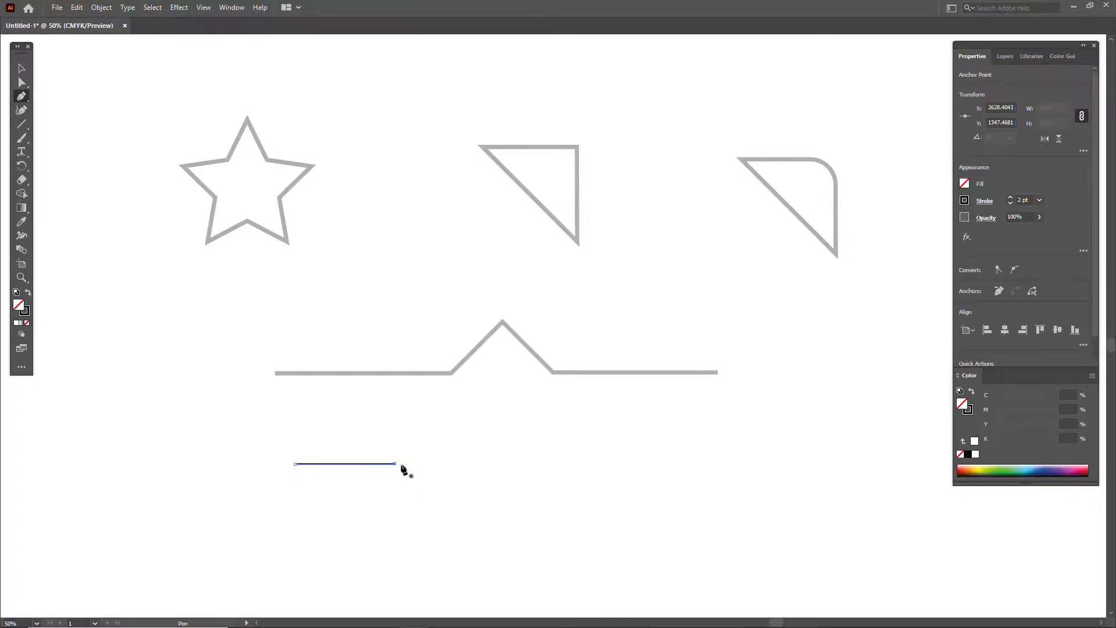
pyautogui.click(395, 464)
pyautogui.click(414, 496)
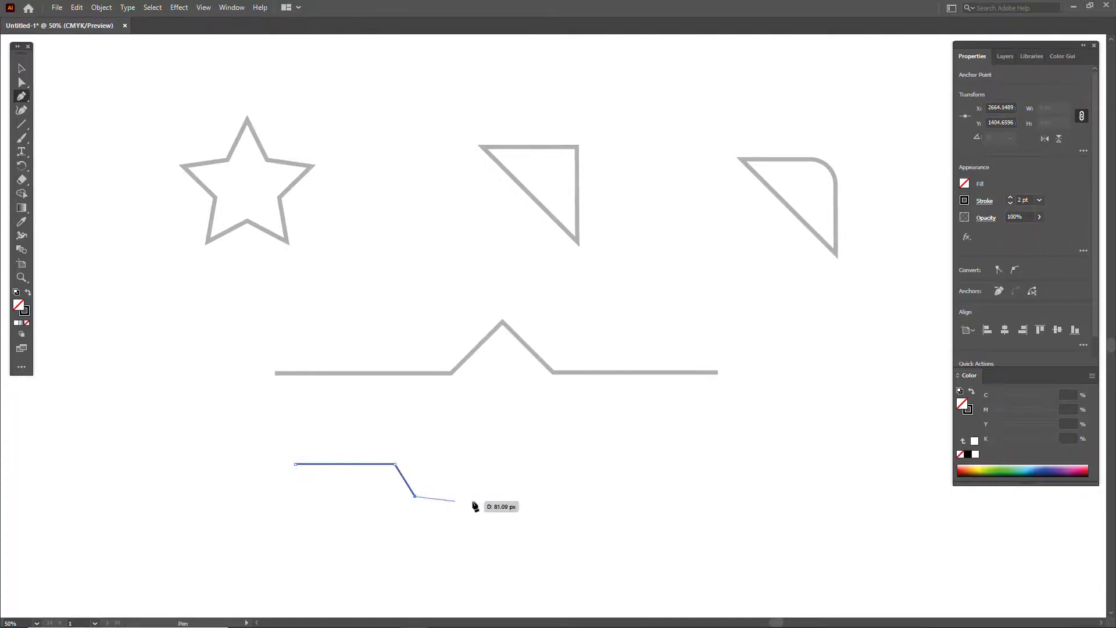
pyautogui.click(490, 496)
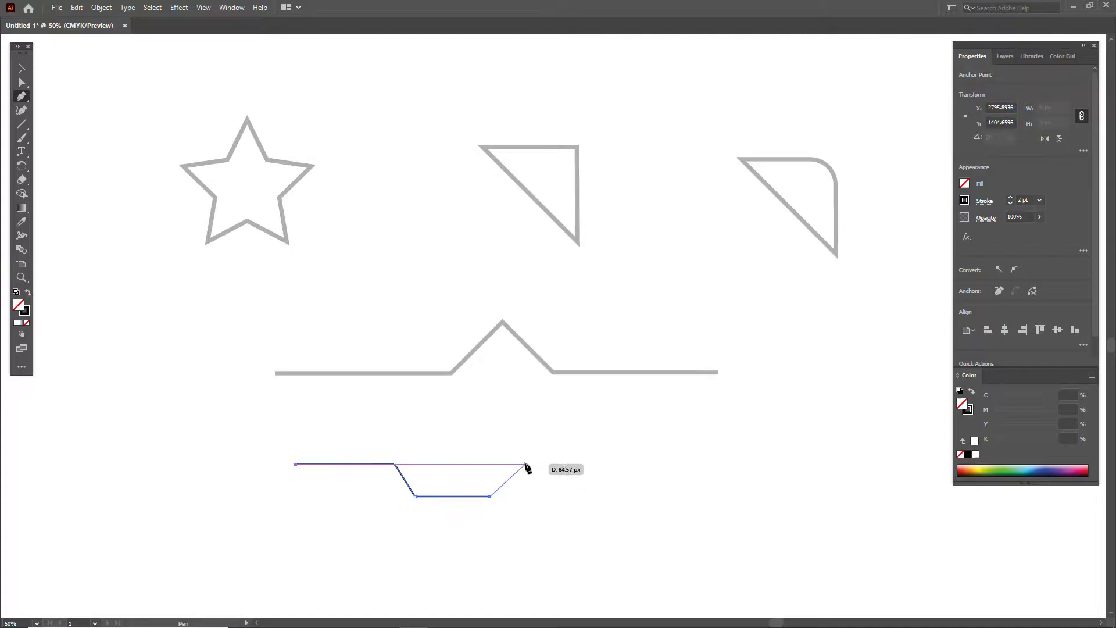
pyautogui.click(525, 463)
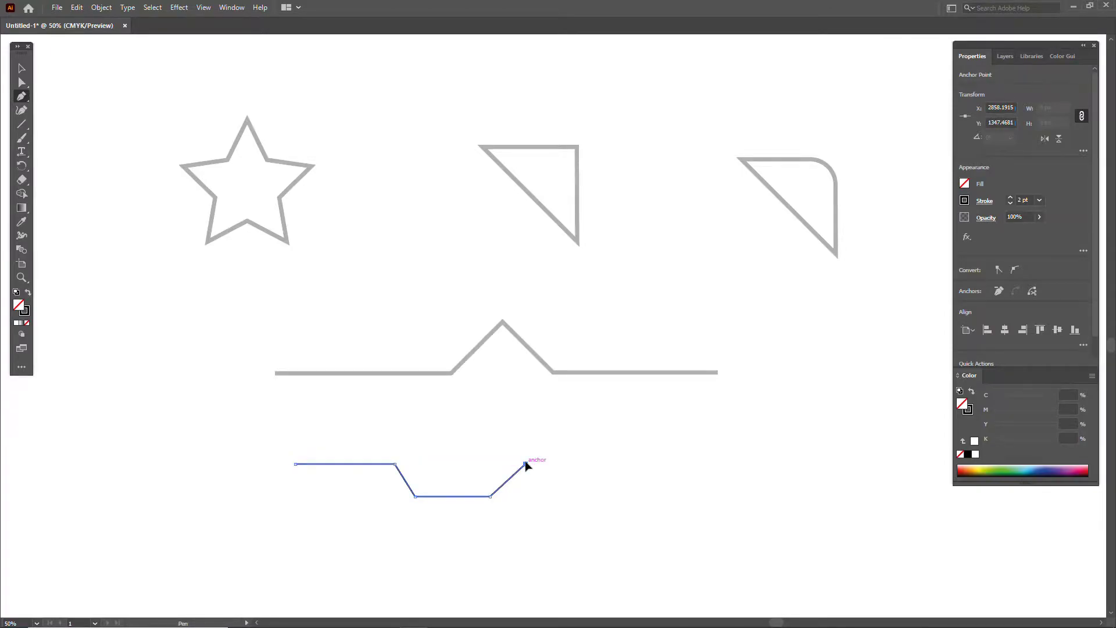
# Undo every segment of the practice path below the peaked guide line
pyautogui.hotkey('ctrl', 'z')
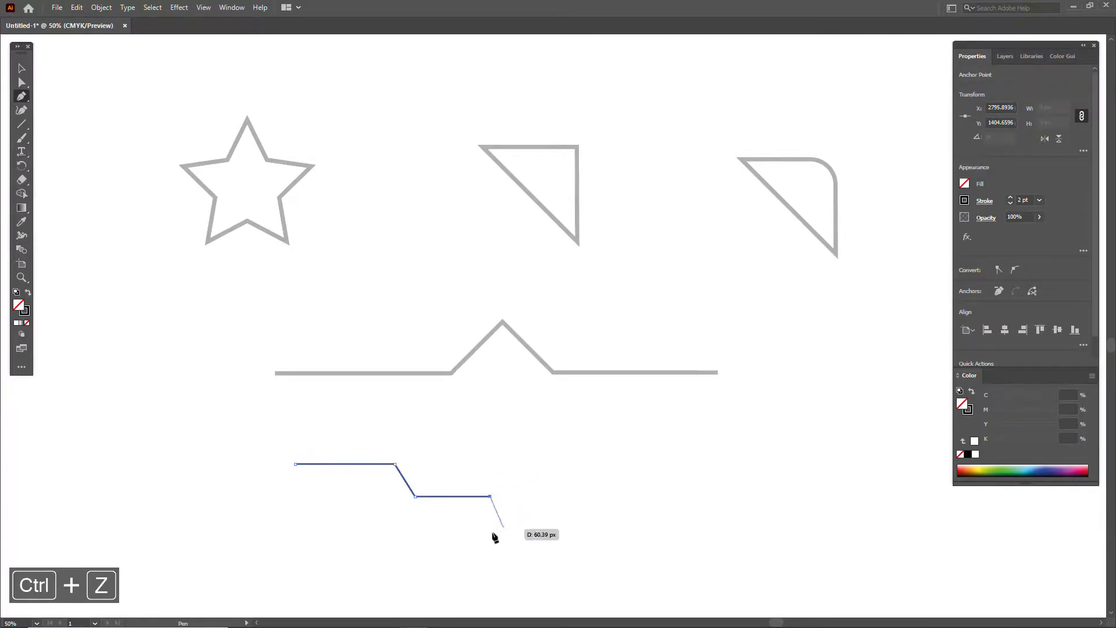
pyautogui.hotkey('ctrl', 'z')
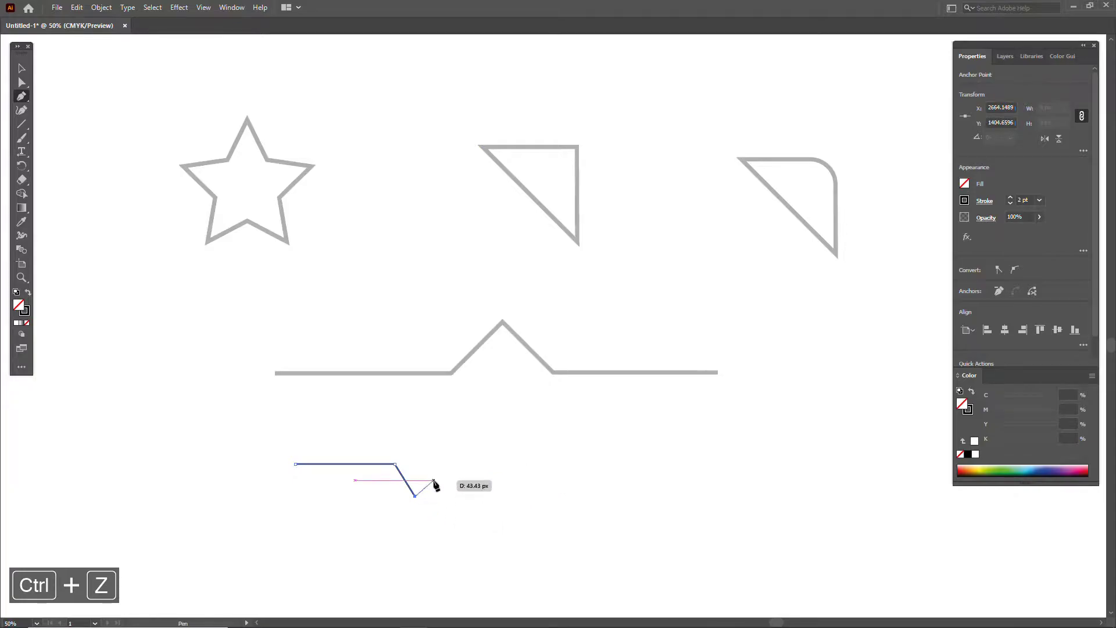
pyautogui.hotkey('ctrl', 'z')
pyautogui.hotkey('ctrl', 'z')
pyautogui.hotkey('ctrl', 'z')
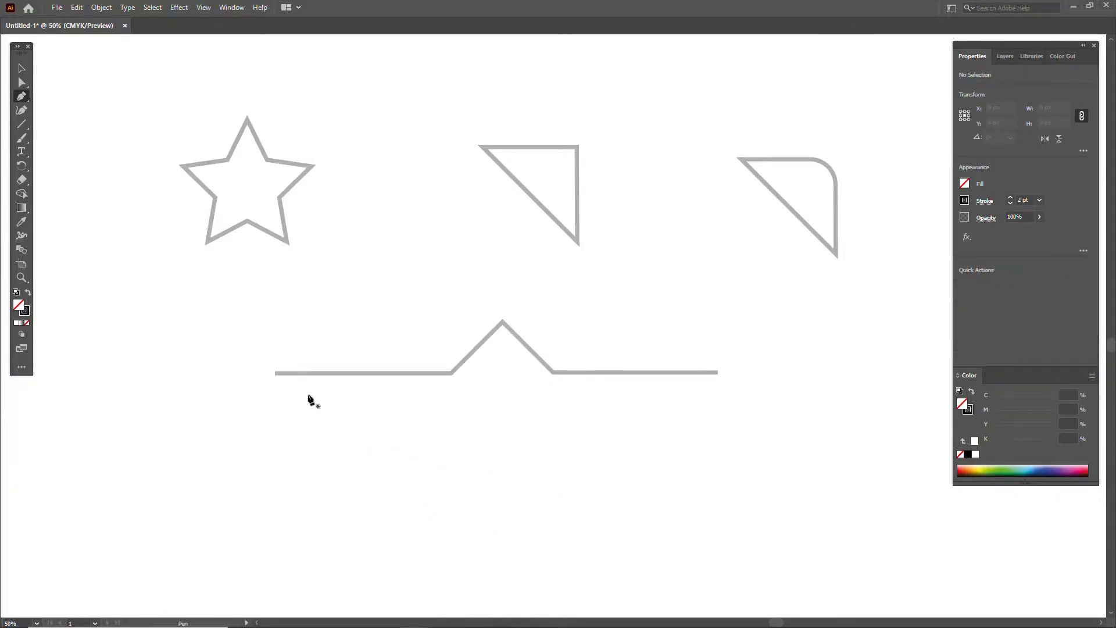
# Trace the grey peaked guide line with straight Pen segments from its left end to its right end and finish it as an open path
pyautogui.click(275, 373)
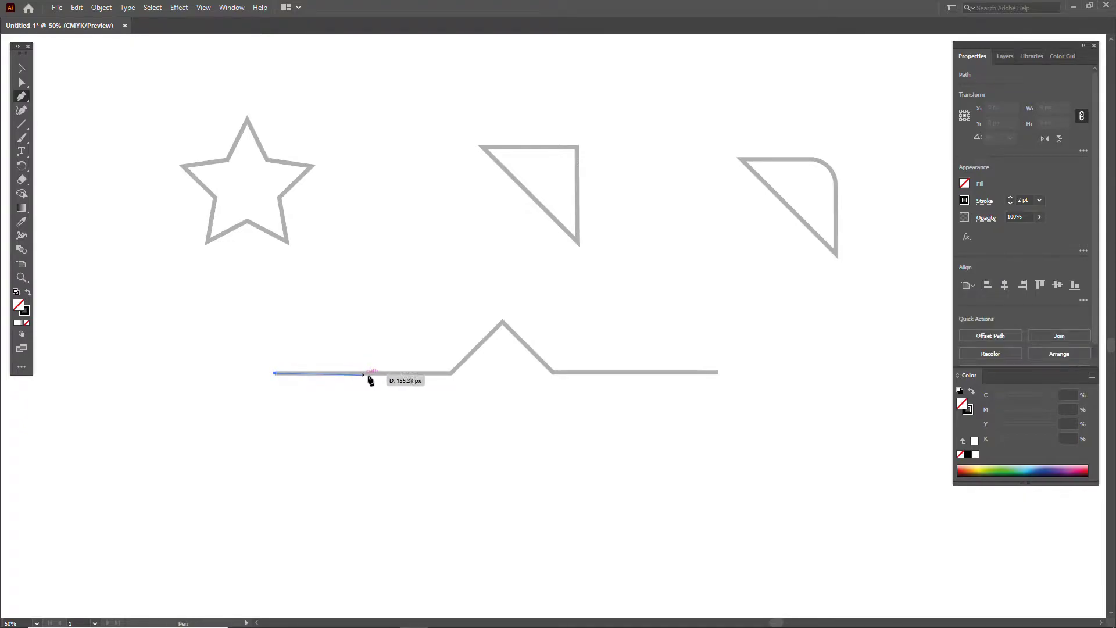
pyautogui.click(452, 374)
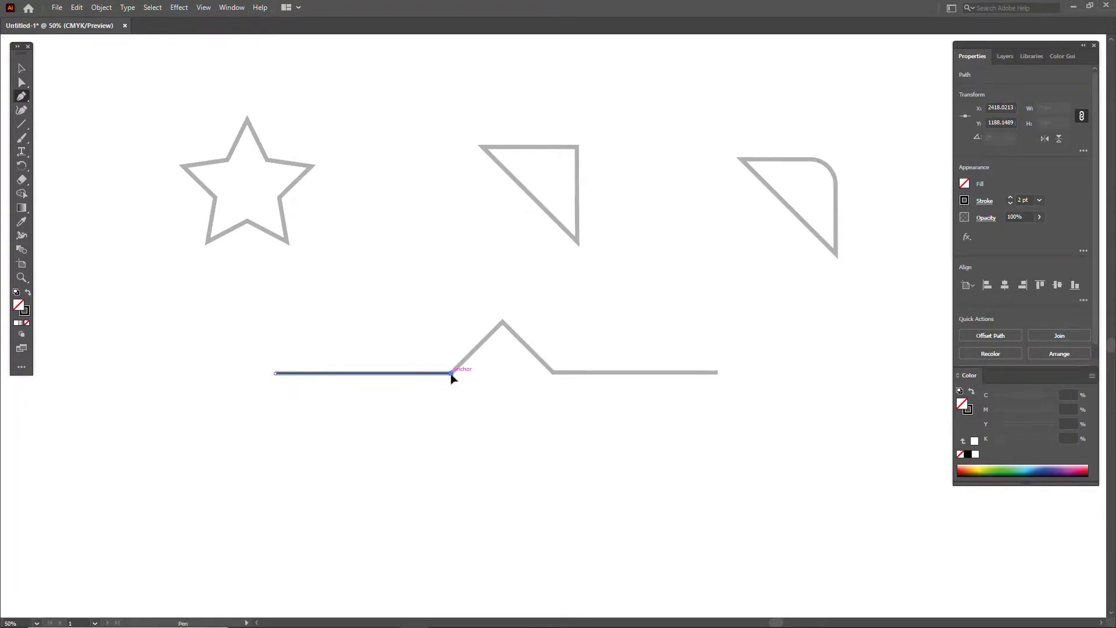
pyautogui.click(503, 320)
pyautogui.click(553, 372)
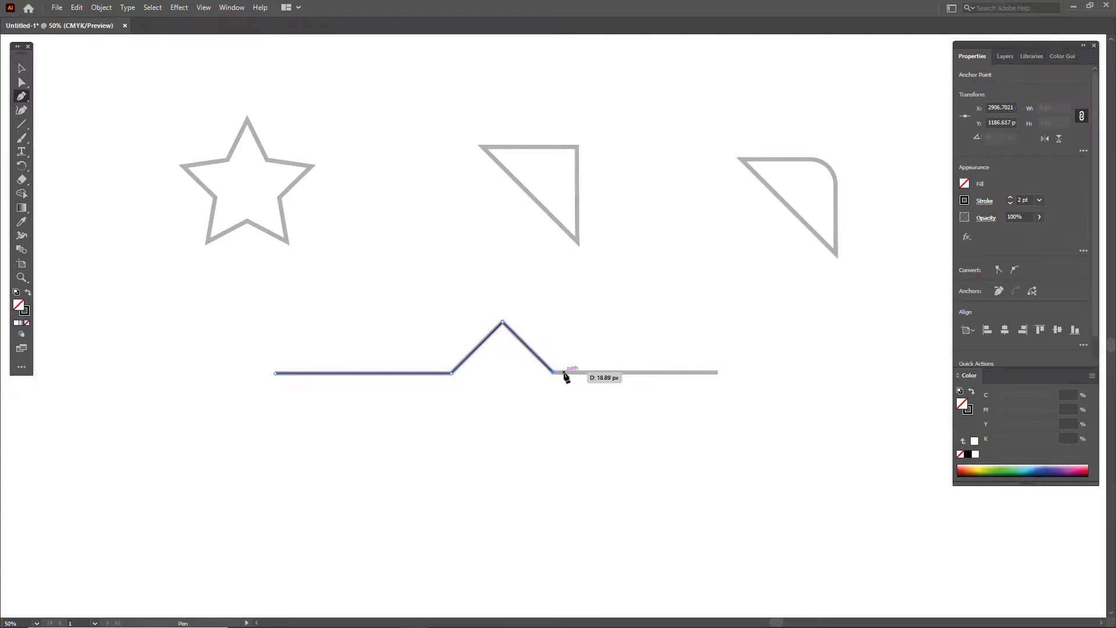
pyautogui.click(718, 372)
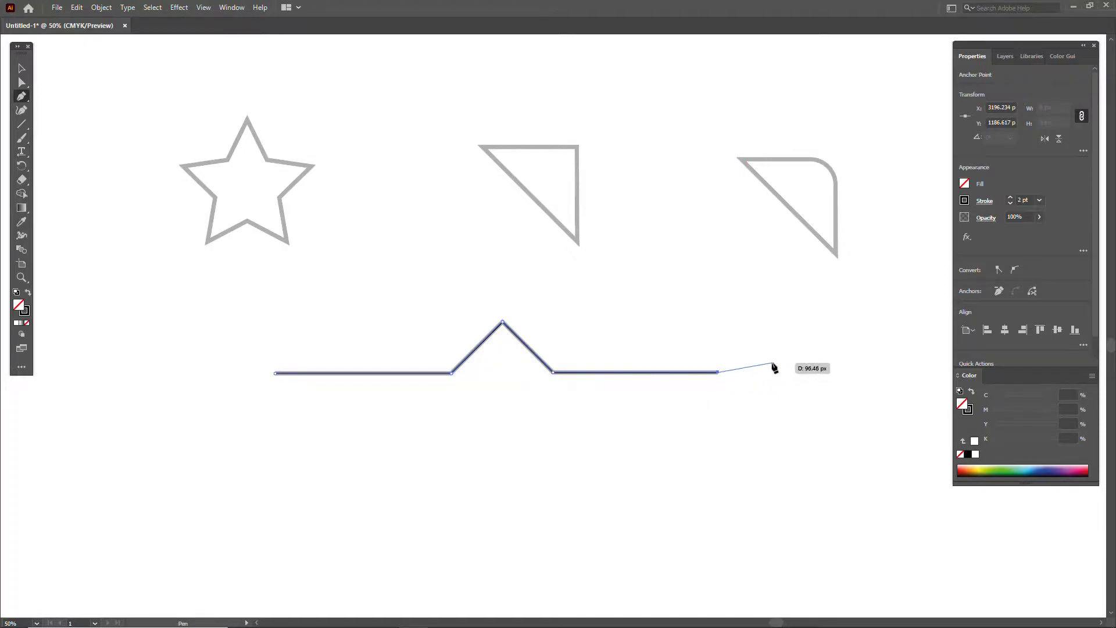
pyautogui.press('Escape')
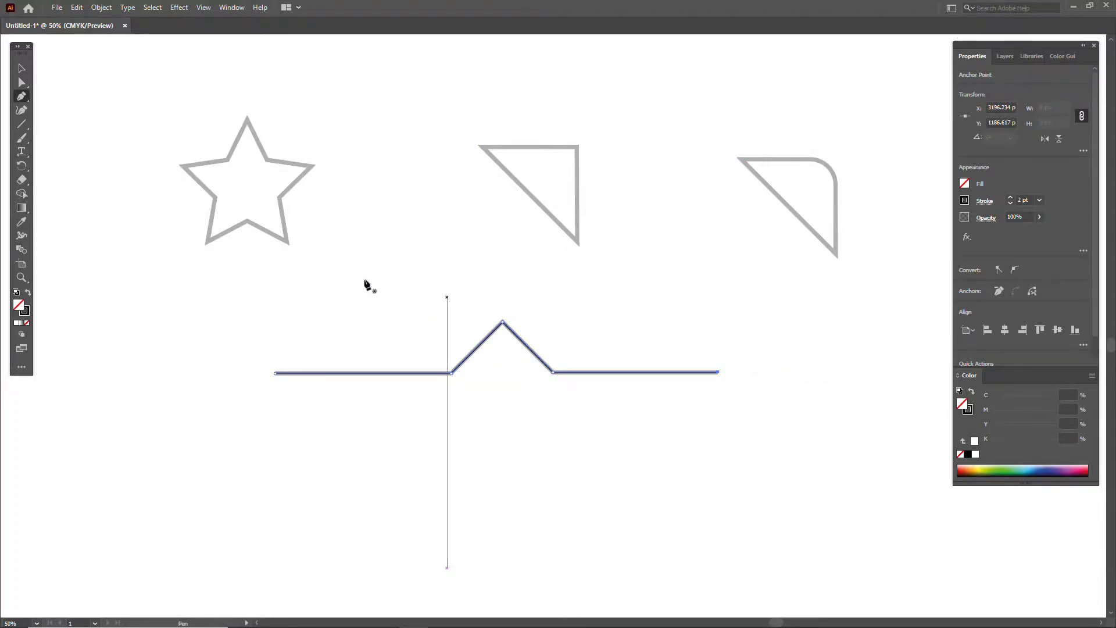
# Try to move the peak anchor of the traced line down to the level of its horizontal segments with Direct Selection
pyautogui.click(23, 83)
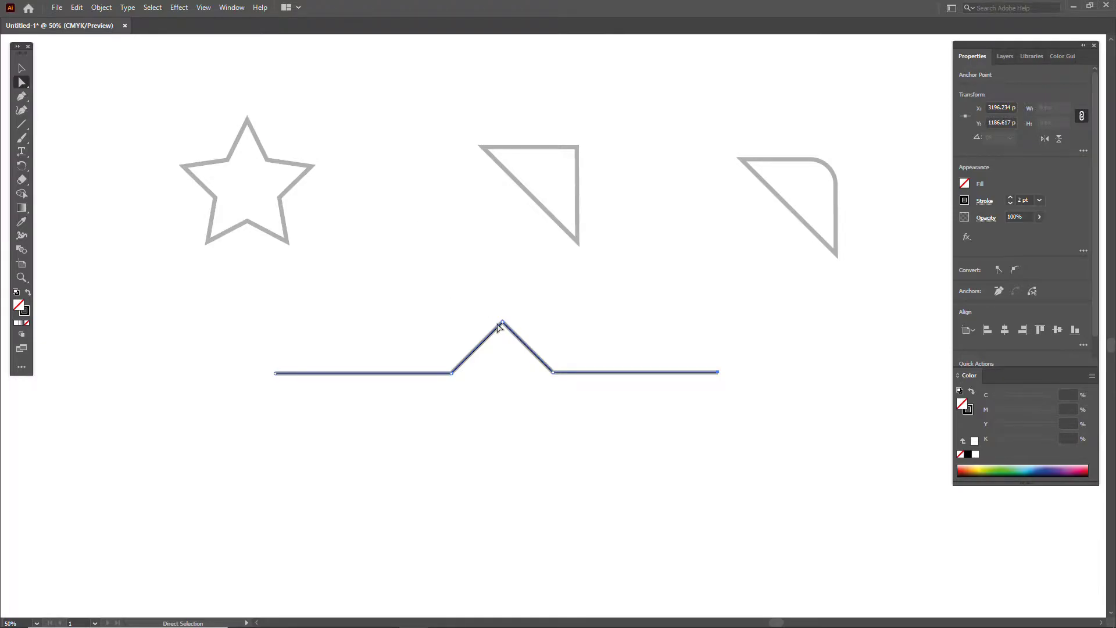
pyautogui.moveTo(498, 324); pyautogui.dragTo(506, 378)
pyautogui.click(506, 373)
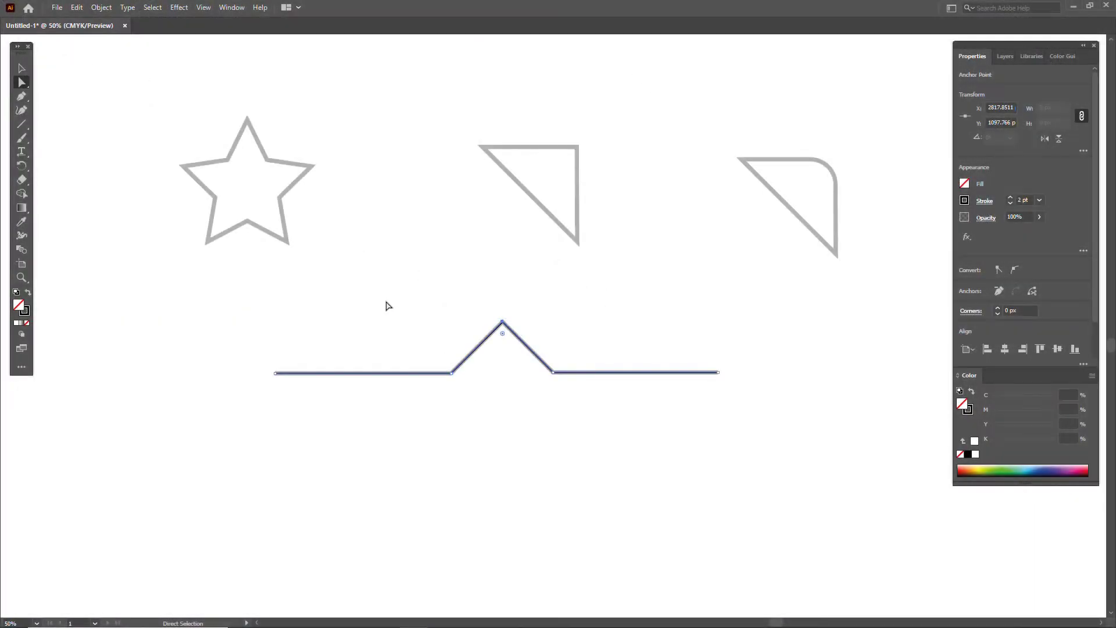
# Deselect the traced line and trace the grey five-pointed star with the Pen tool as a closed path through all ten corners
pyautogui.click(21, 97)
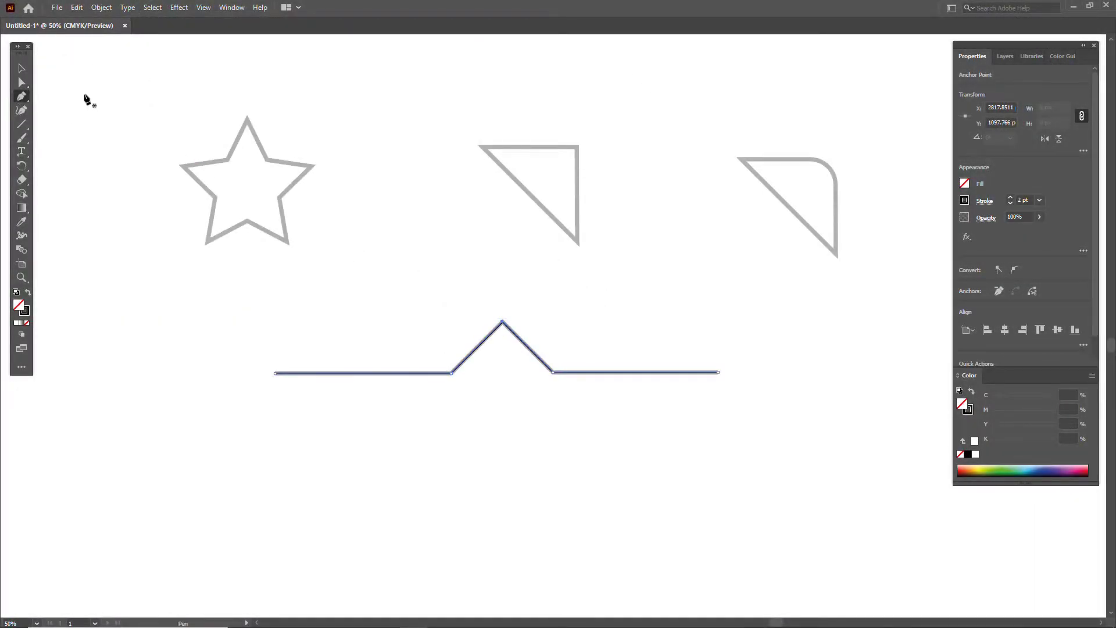
pyautogui.hotkey('ctrl', 'shift', 'a')
pyautogui.click(182, 167)
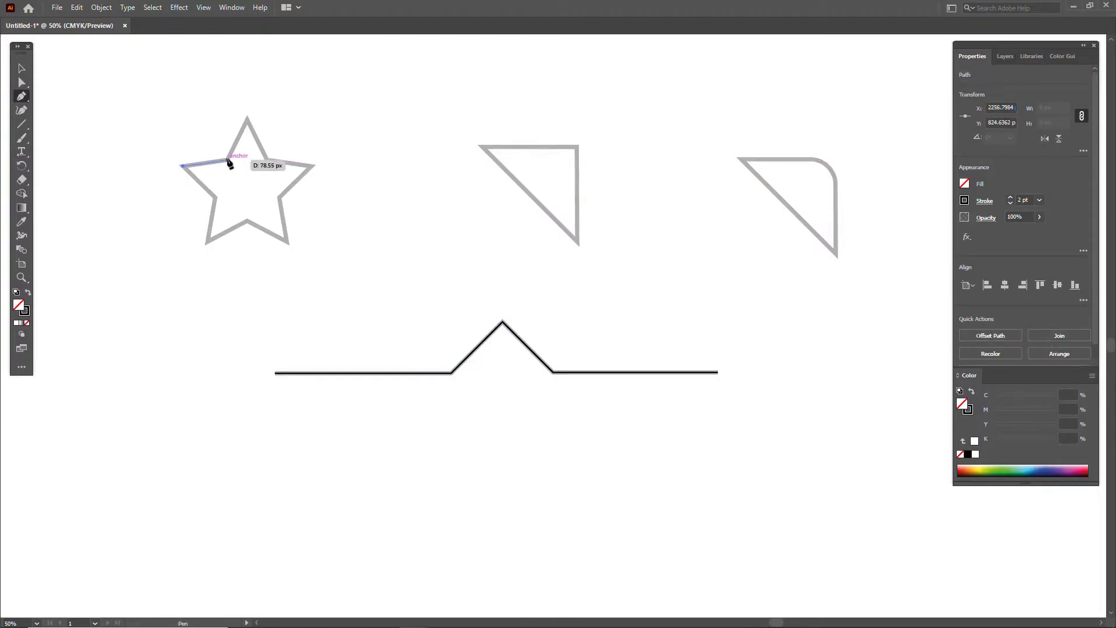
pyautogui.click(227, 160)
pyautogui.click(248, 118)
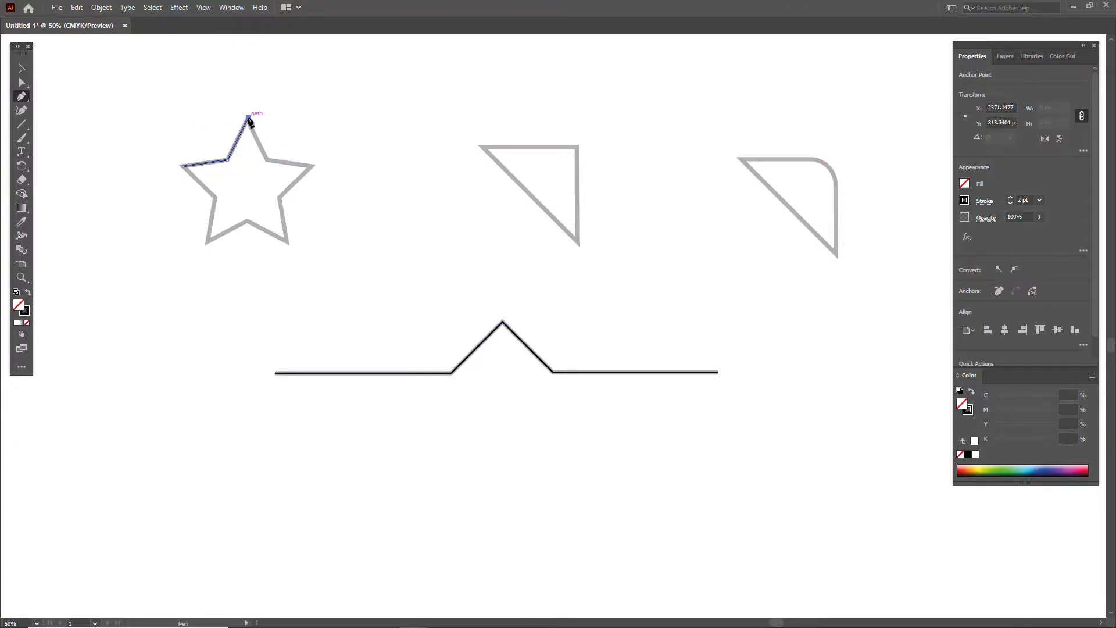
pyautogui.click(267, 159)
pyautogui.click(312, 167)
pyautogui.click(279, 198)
pyautogui.click(288, 241)
pyautogui.click(247, 221)
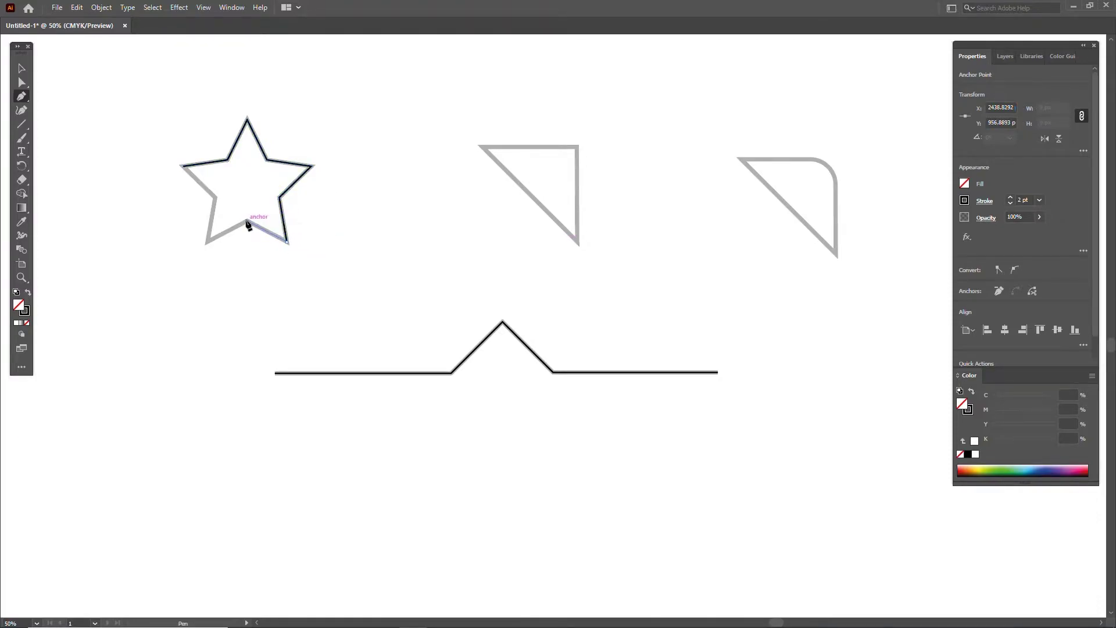
pyautogui.click(206, 243)
pyautogui.click(215, 198)
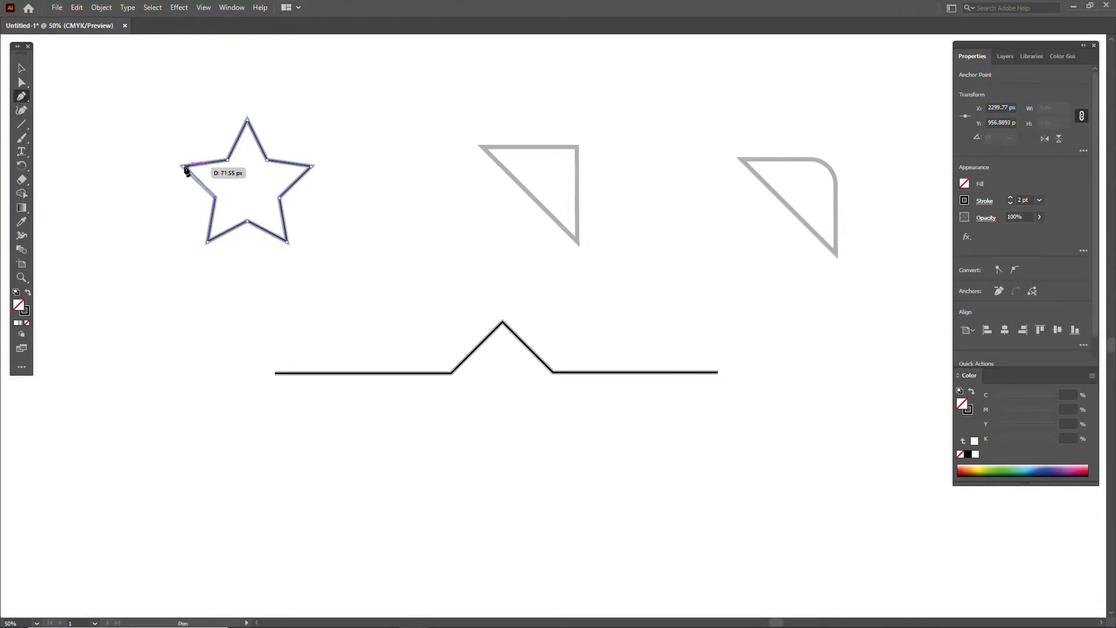
pyautogui.click(182, 166)
# Trace the sharp-cornered right triangle as a closed path with constrained straight horizontal and vertical sides, and deselect it
pyautogui.click(481, 147)
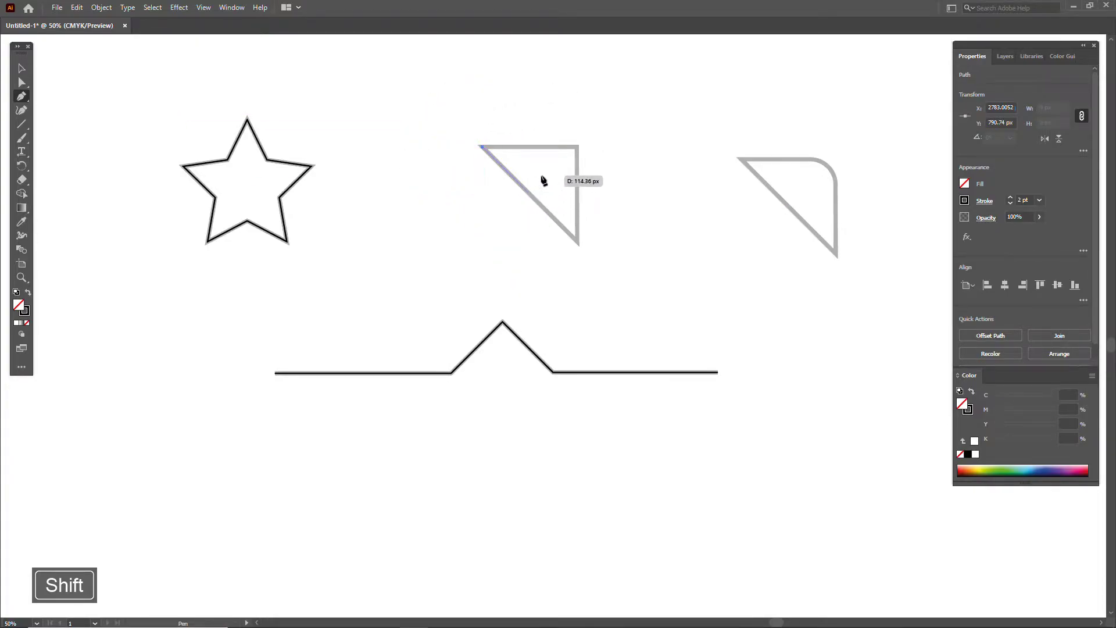
pyautogui.click(578, 147)
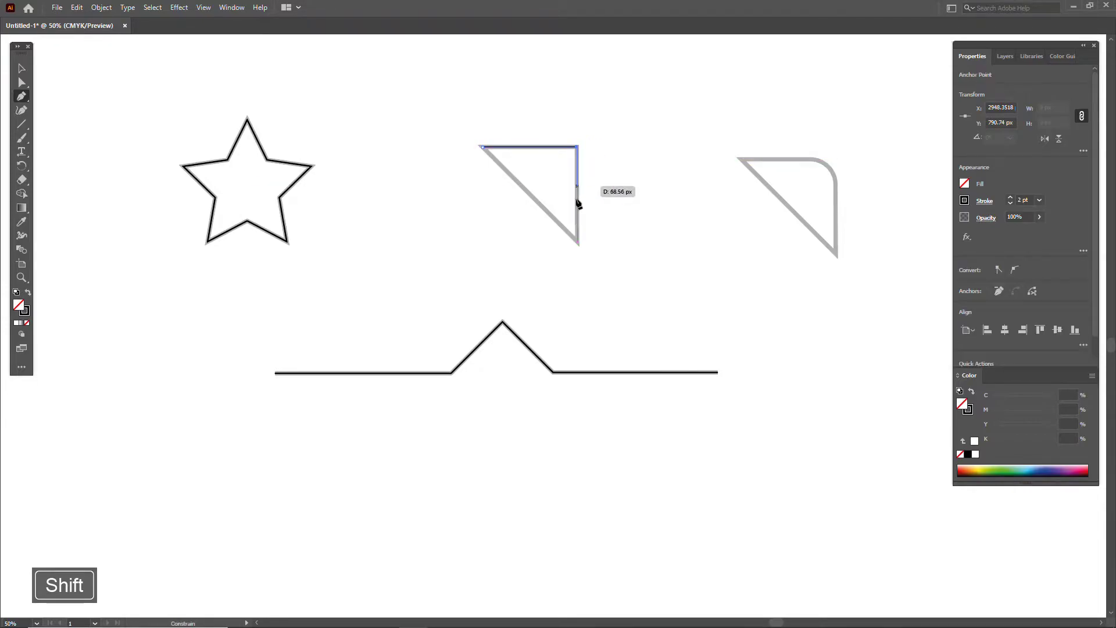
pyautogui.click(578, 243)
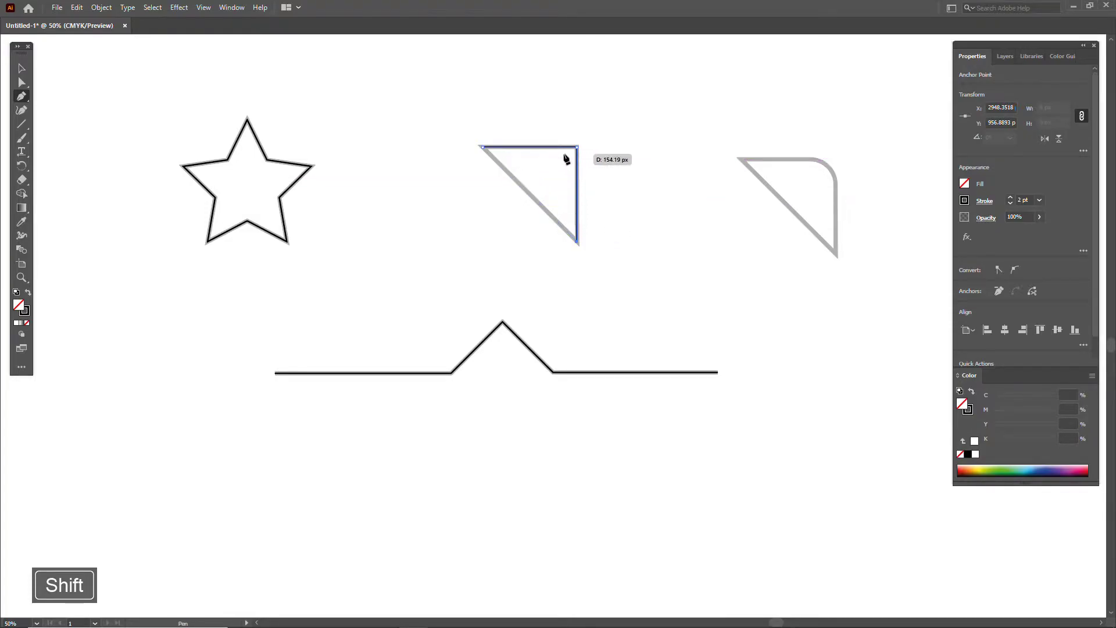
pyautogui.click(481, 147)
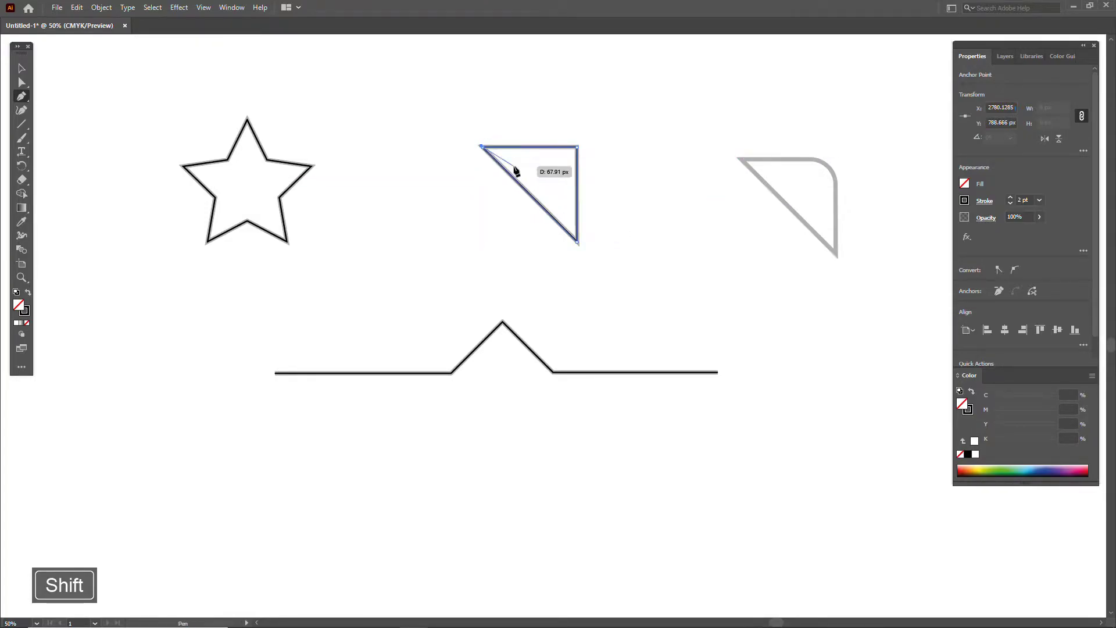
pyautogui.keyDown('ctrl'); pyautogui.click(534, 89); pyautogui.keyUp('ctrl')
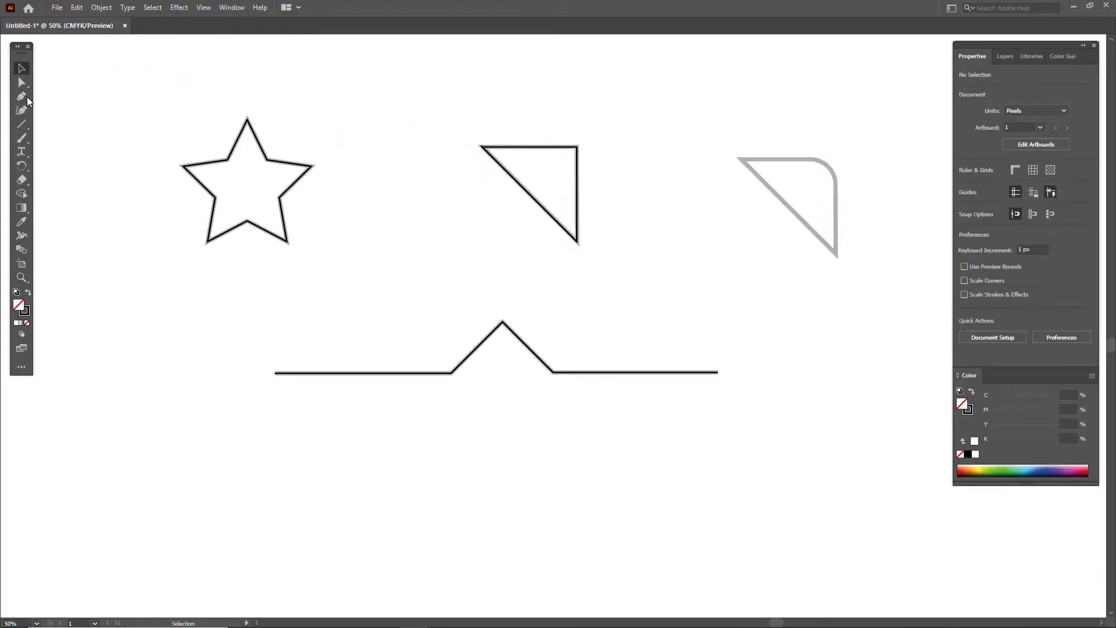
# Trace the rounded-corner triangle guide with the Pen tool as a closed triangle, placing a square corner where the guide is rounded
pyautogui.click(742, 159)
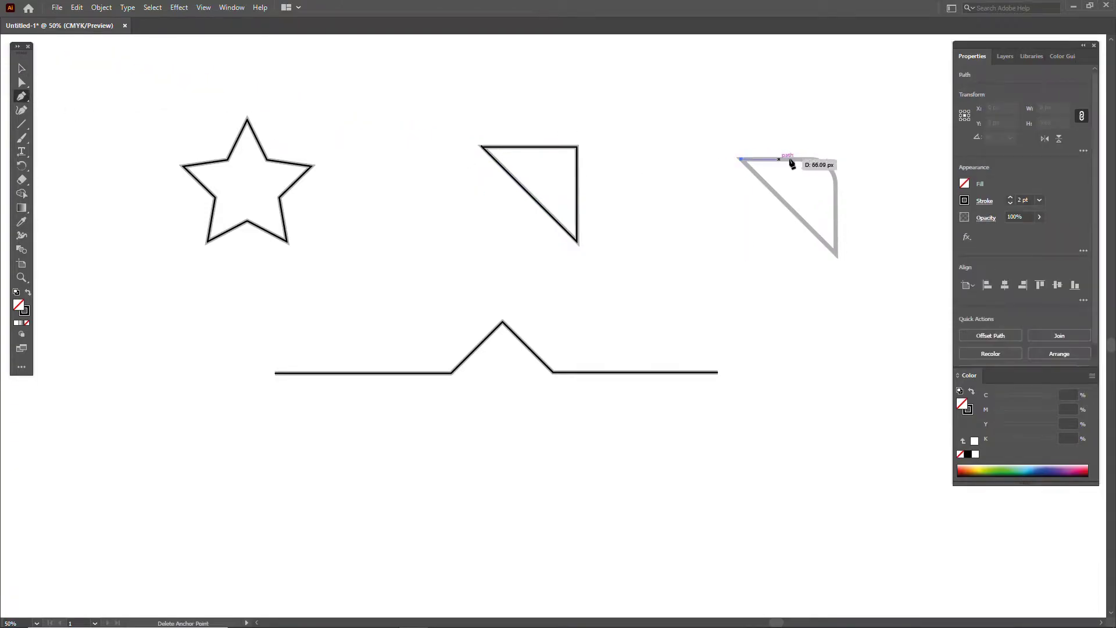
pyautogui.keyDown('shift'); pyautogui.click(836, 158); pyautogui.keyUp('shift')
pyautogui.keyDown('shift'); pyautogui.click(835, 254); pyautogui.keyUp('shift')
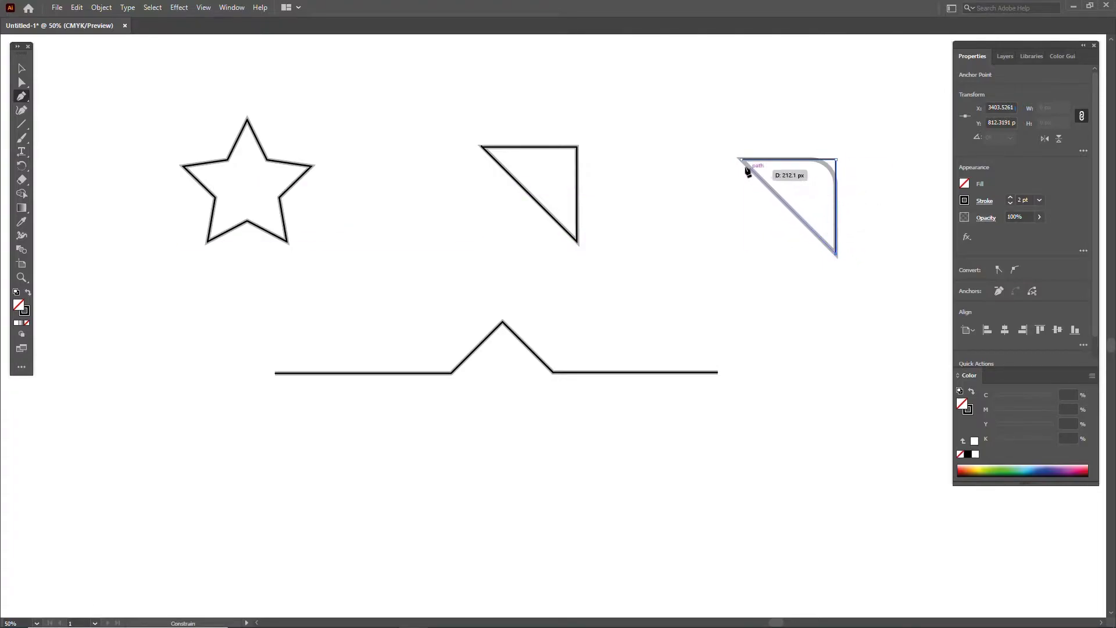
pyautogui.click(742, 159)
# Round the square upper corner of the third triangle with Direct Selection to match the curved grey guide, and deselect it
pyautogui.click(23, 84)
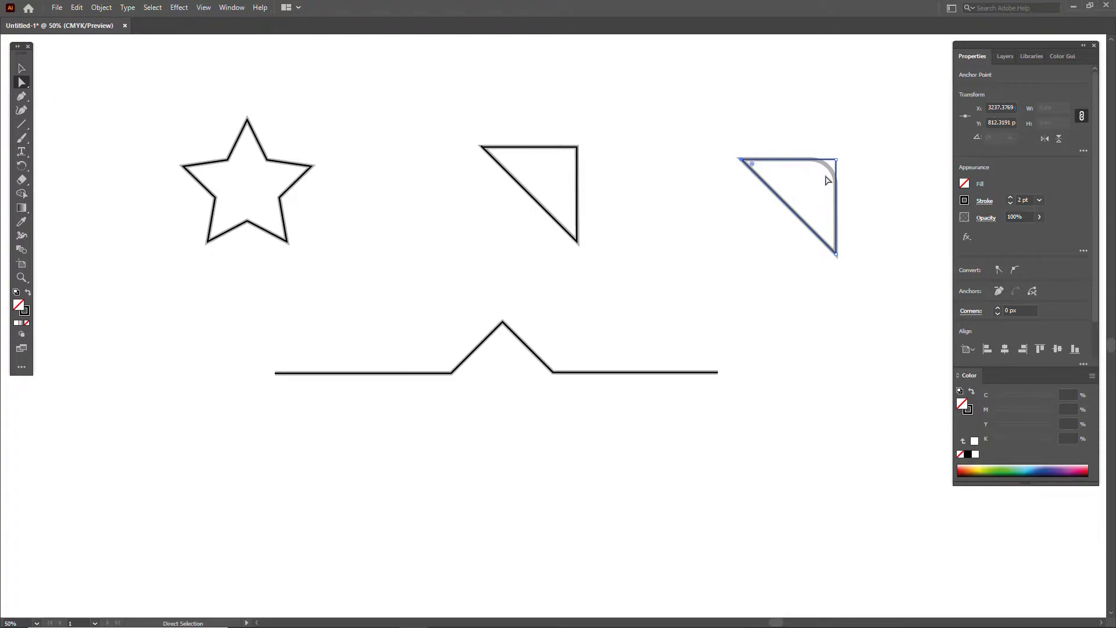
pyautogui.moveTo(827, 180); pyautogui.dragTo(839, 157)
pyautogui.click(746, 162)
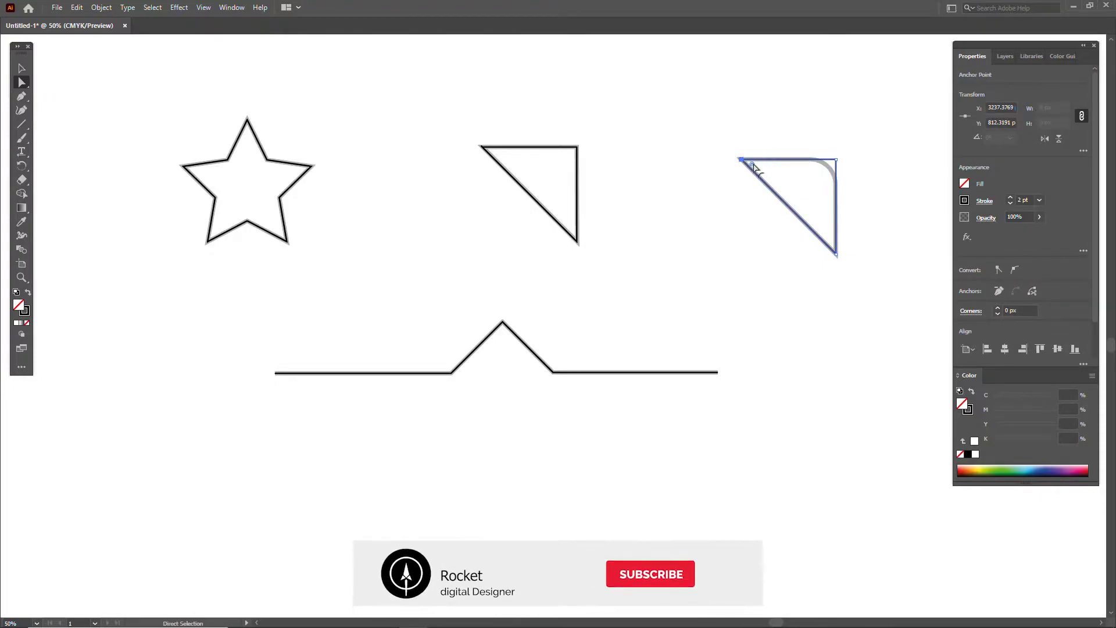
pyautogui.click(837, 251)
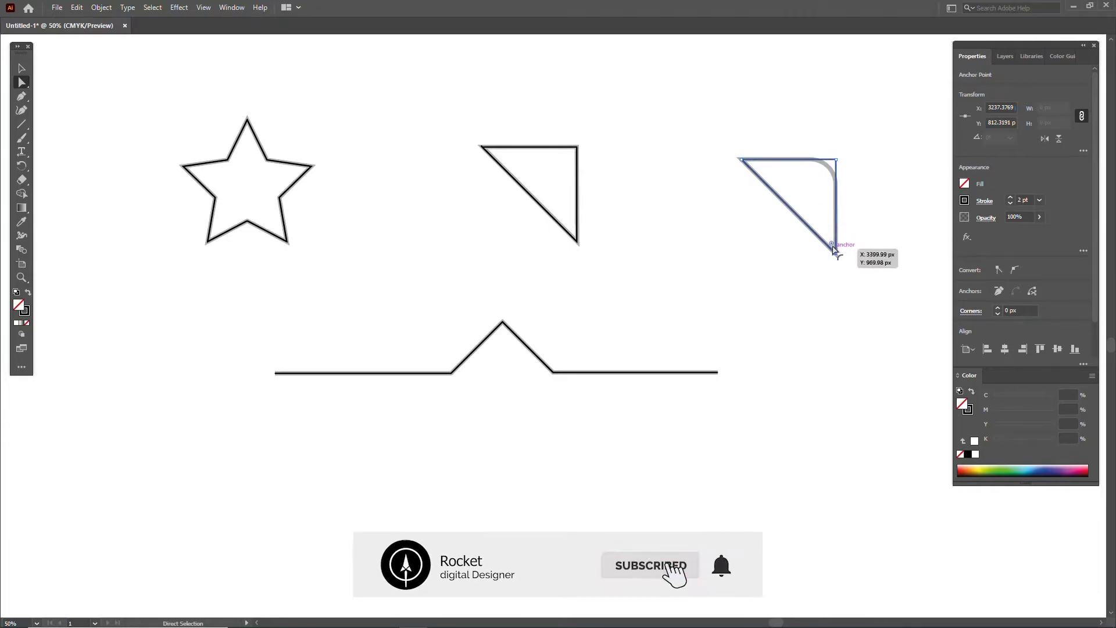
pyautogui.click(837, 160)
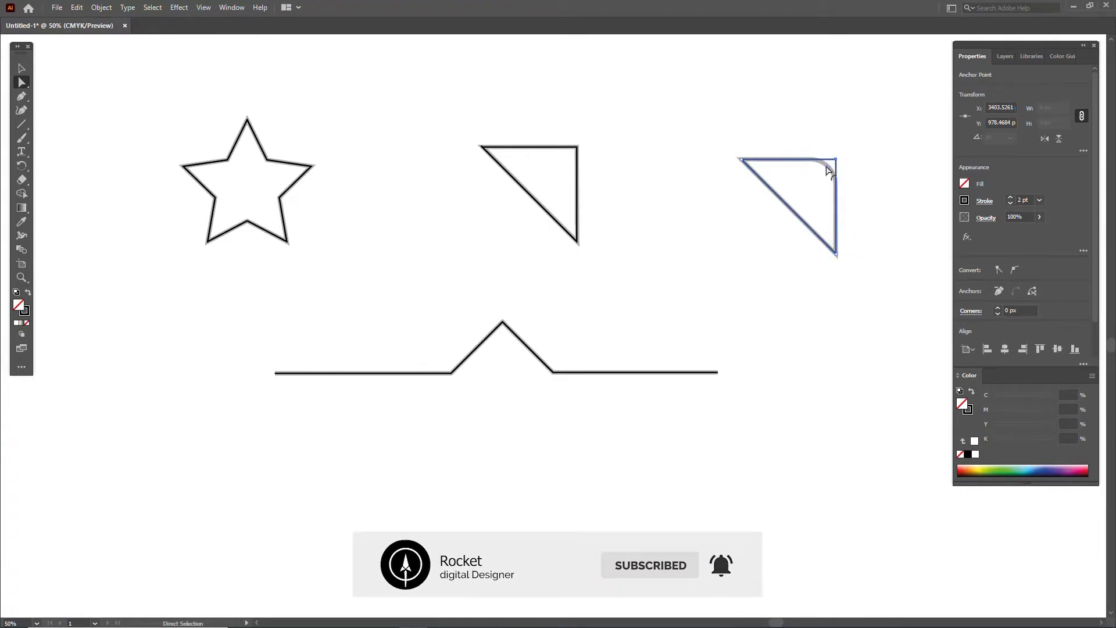
pyautogui.moveTo(827, 168); pyautogui.dragTo(804, 182)
pyautogui.click(501, 448)
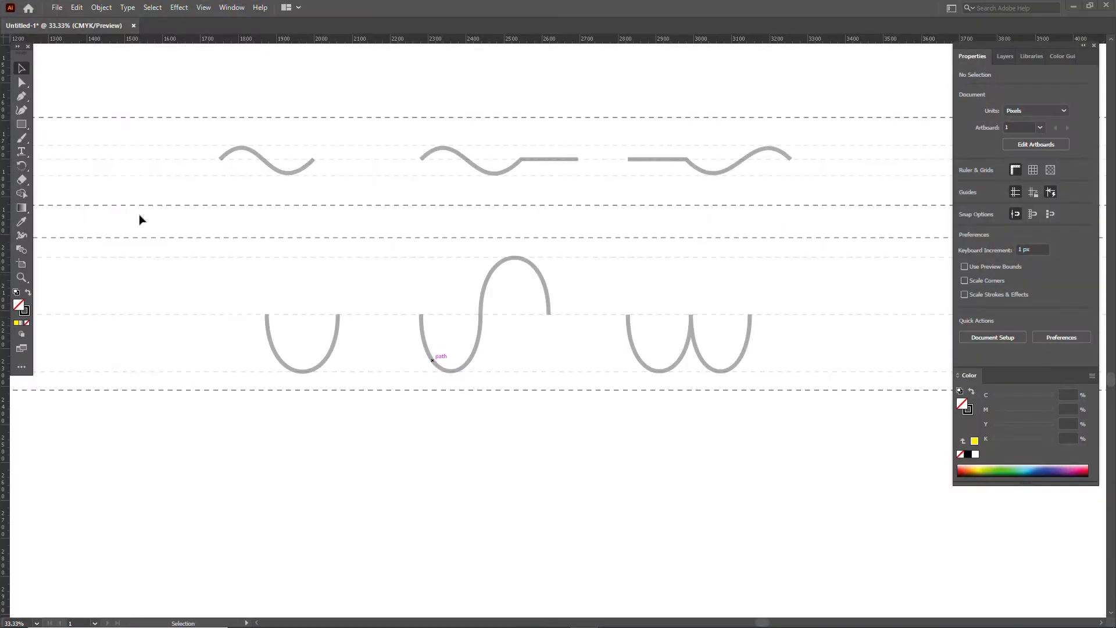
pyautogui.press('p')
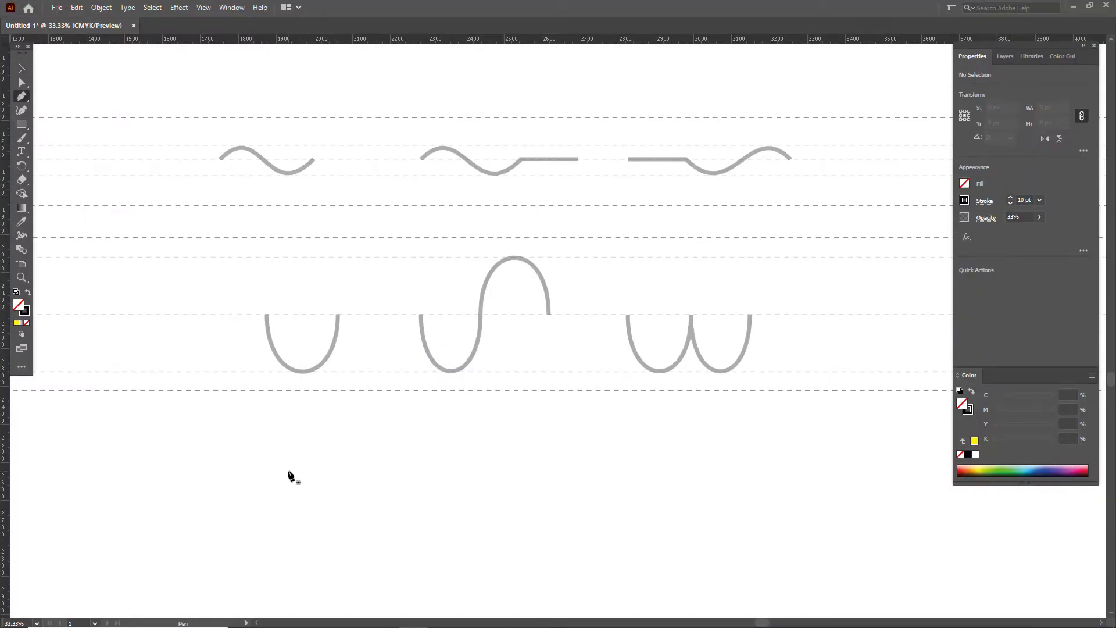
pyautogui.click(289, 471)
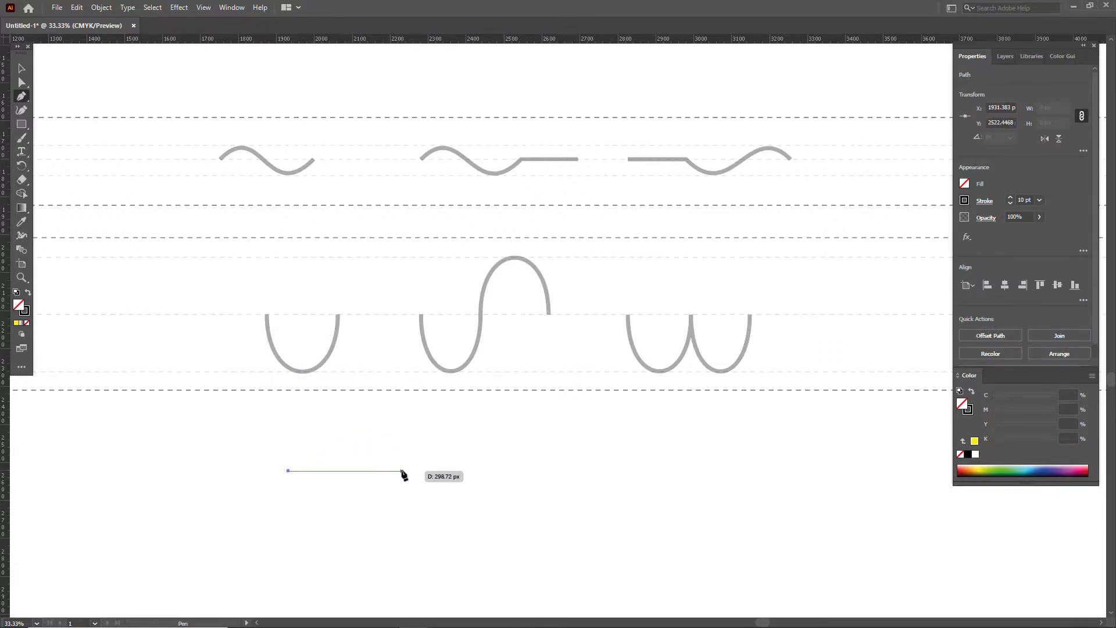
pyautogui.moveTo(402, 471); pyautogui.dragTo(423, 515)
pyautogui.hotkey('ctrl', 'z')
pyautogui.hotkey('ctrl', 'z')
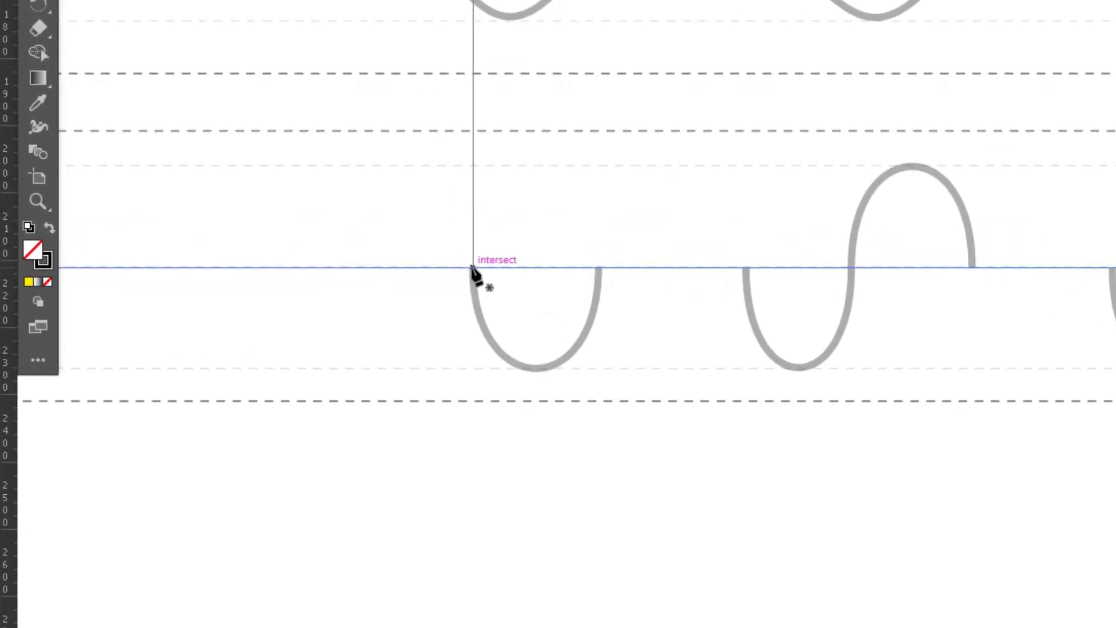
# Trace the single U-shaped guide with the Pen tool using two anchors with vertical handles reaching the dashed lines, and end the path
pyautogui.moveTo(472, 268); pyautogui.dragTo(474, 376)
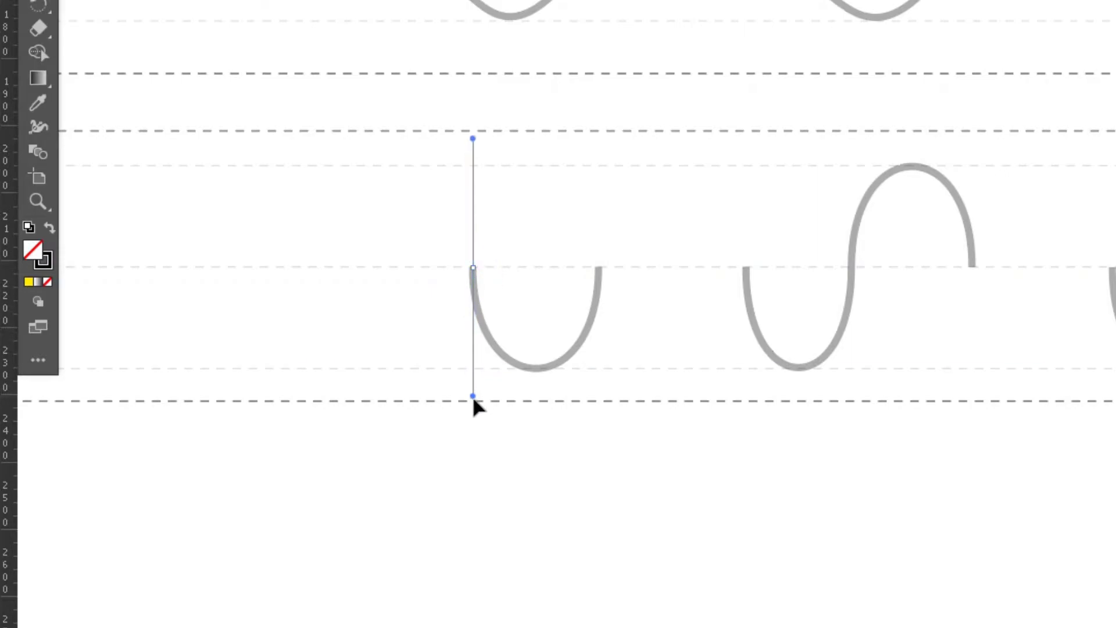
pyautogui.moveTo(474, 398); pyautogui.dragTo(473, 401)
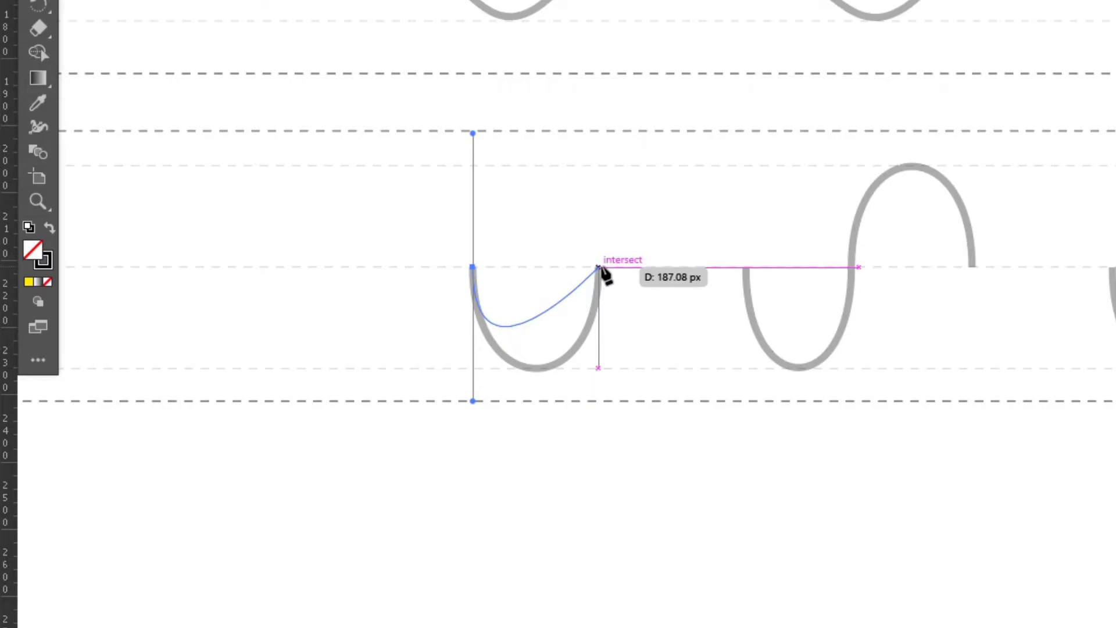
pyautogui.moveTo(599, 267); pyautogui.dragTo(601, 133)
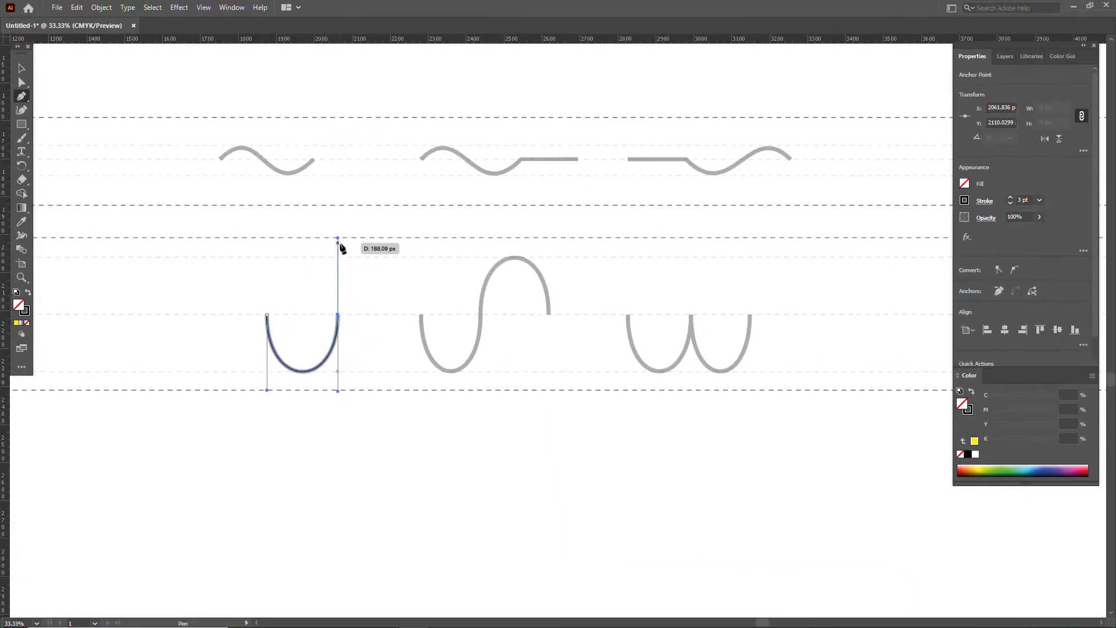
pyautogui.press('Escape')
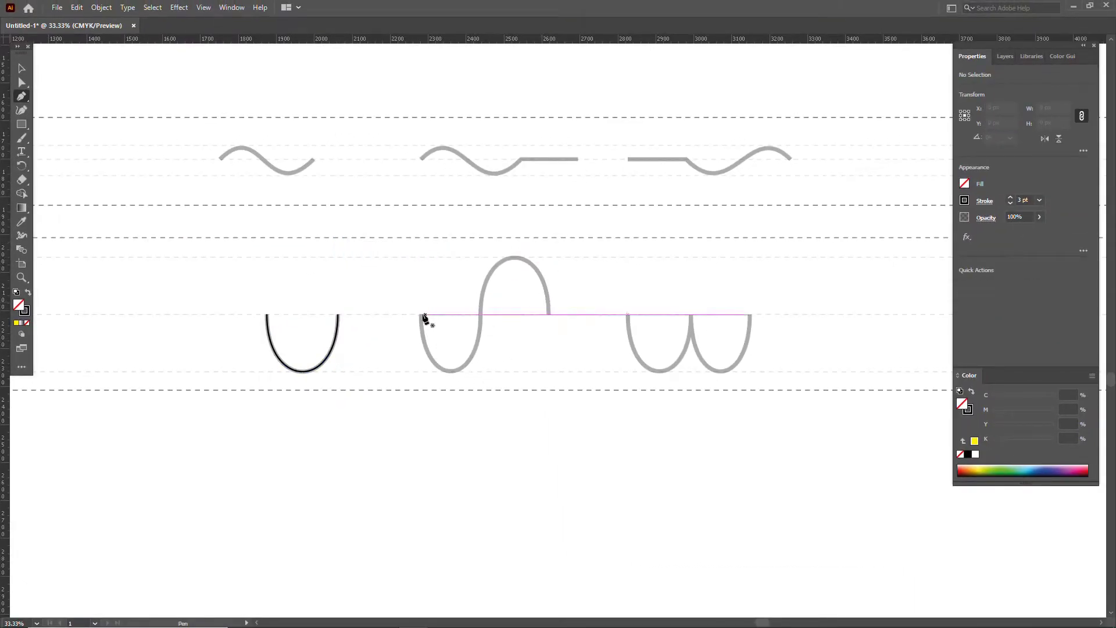
# Trace the S-shaped guide with three smooth anchors on the middle line, using vertical handles reaching the dashed lines, and deselect it
pyautogui.moveTo(421, 315); pyautogui.dragTo(421, 390)
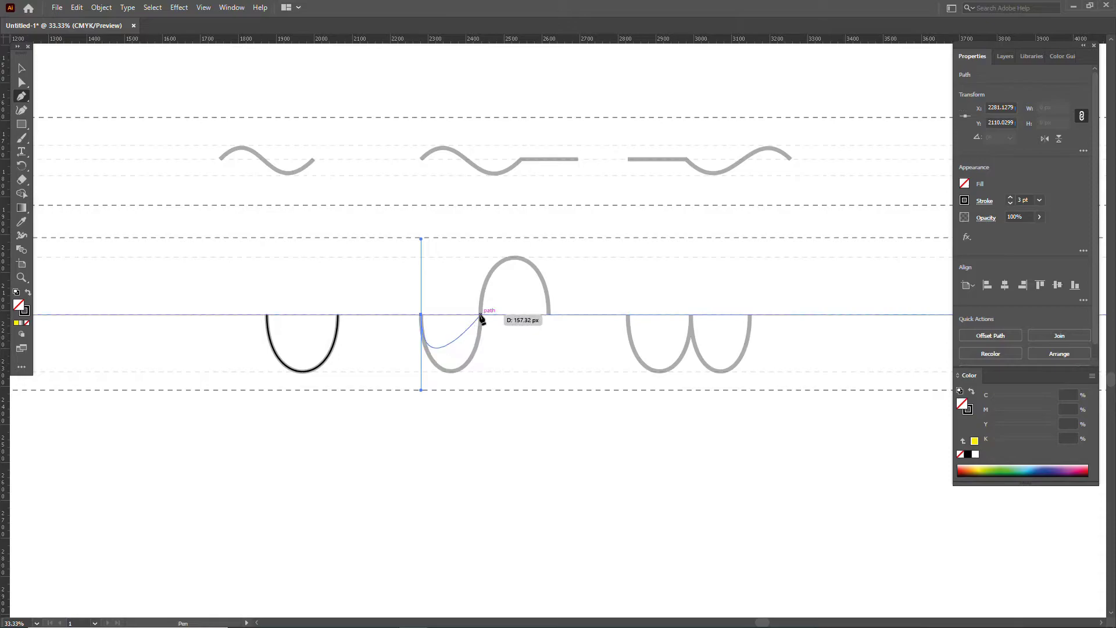
pyautogui.moveTo(480, 314); pyautogui.dragTo(483, 238)
pyautogui.moveTo(548, 312); pyautogui.dragTo(544, 343)
pyautogui.moveTo(542, 387); pyautogui.dragTo(542, 392)
pyautogui.keyDown('ctrl'); pyautogui.click(308, 254); pyautogui.keyUp('ctrl')
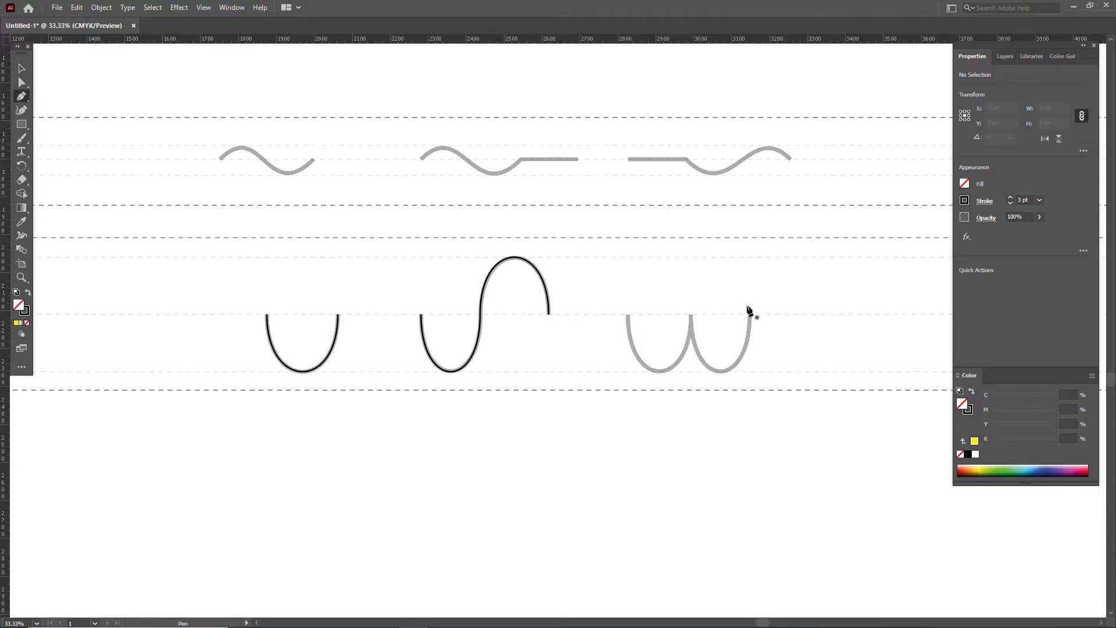
# Trace the first U of the double-U guide with two anchors whose vertical handles reach the dashed lines
pyautogui.moveTo(628, 314); pyautogui.dragTo(627, 310)
pyautogui.moveTo(633, 388); pyautogui.dragTo(633, 389)
pyautogui.moveTo(691, 315); pyautogui.dragTo(691, 331)
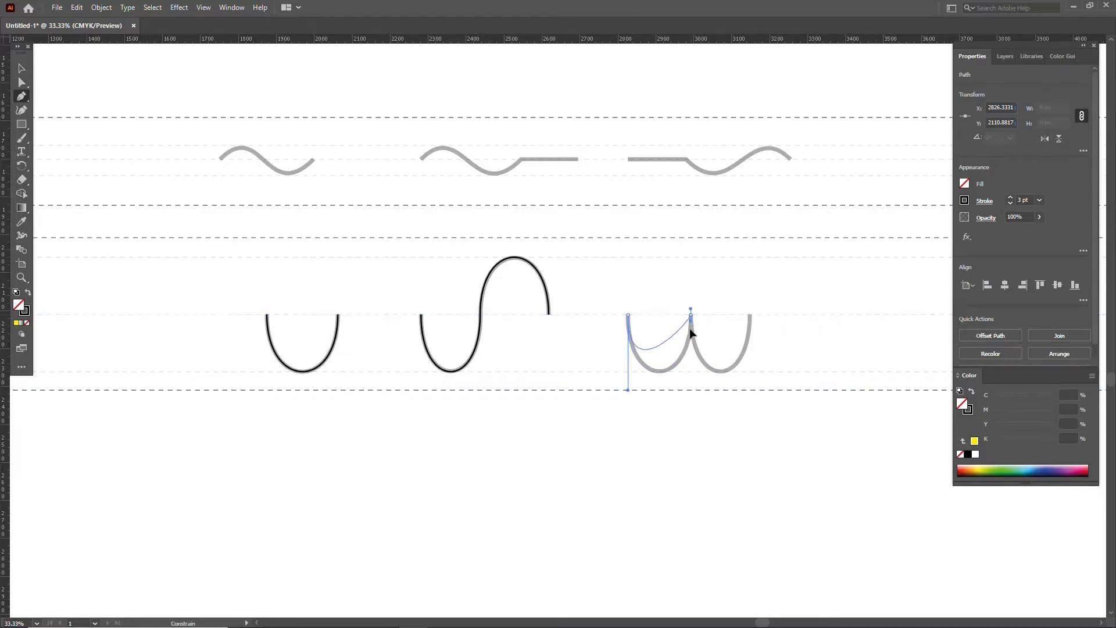
pyautogui.moveTo(688, 241); pyautogui.dragTo(689, 239)
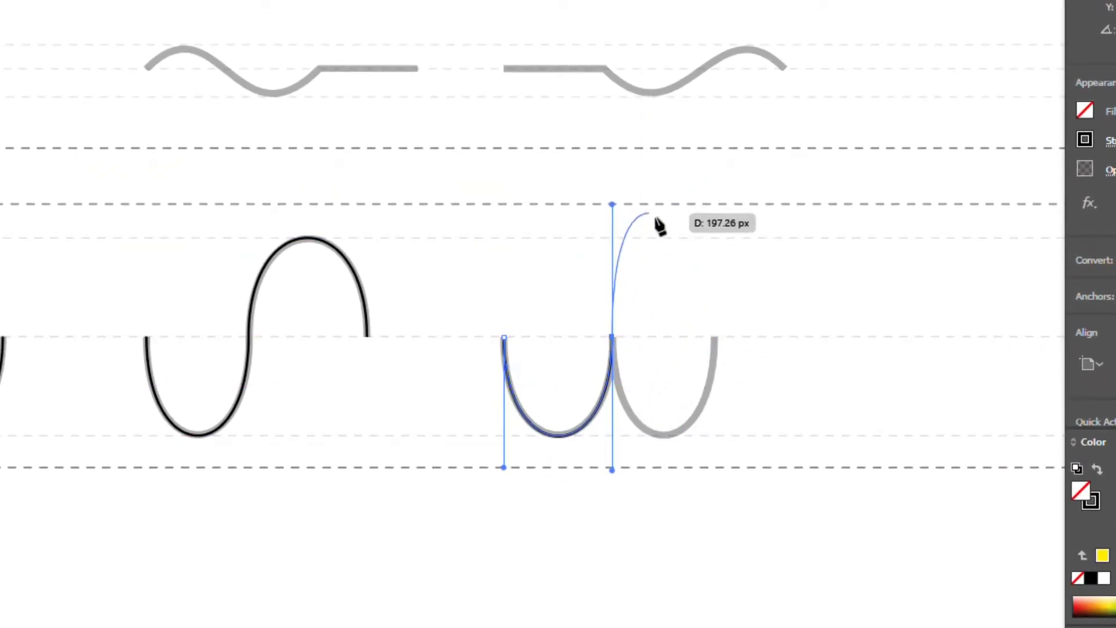
# Flip the middle anchor's upward handle down to the lower dashed line, trace the second U, and end the path
pyautogui.press('alt')
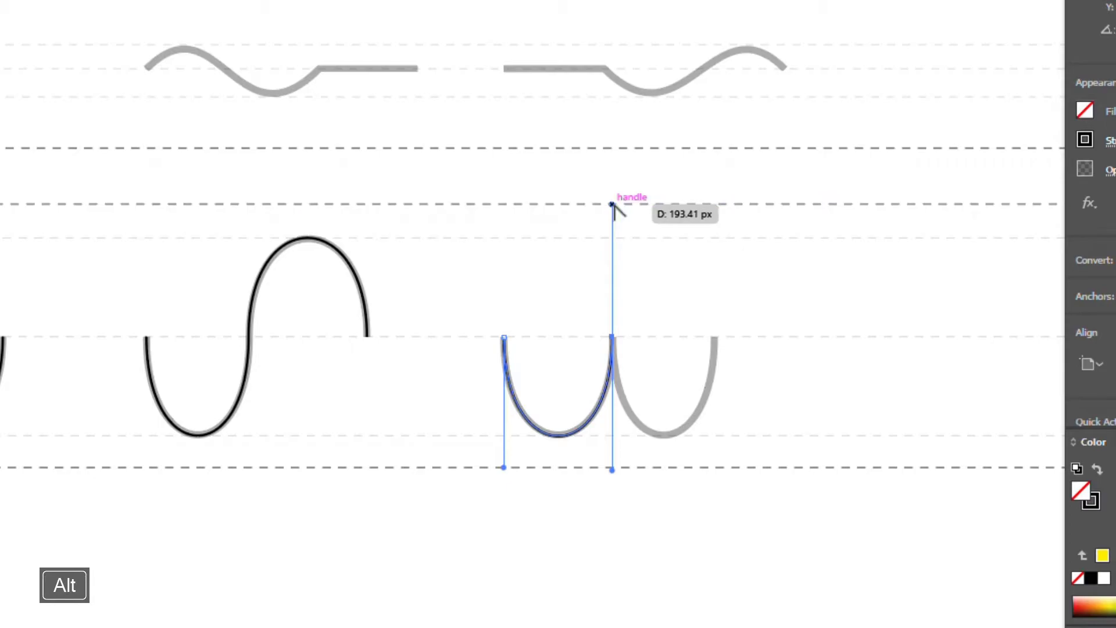
pyautogui.moveTo(613, 205); pyautogui.dragTo(621, 212)
pyautogui.moveTo(635, 251); pyautogui.dragTo(641, 313)
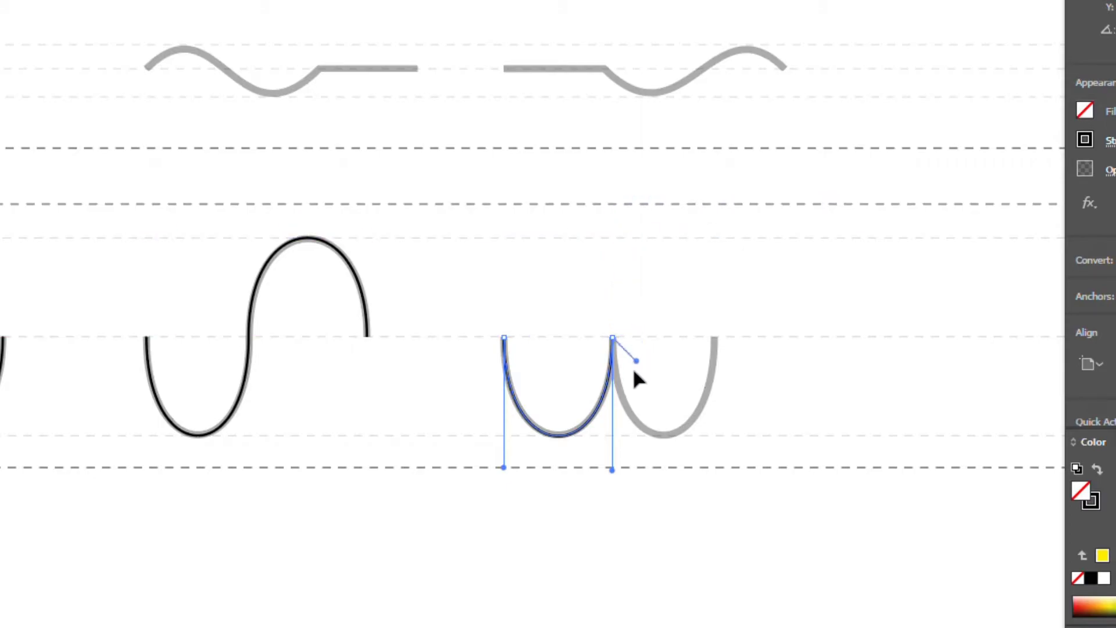
pyautogui.moveTo(611, 468); pyautogui.dragTo(612, 462)
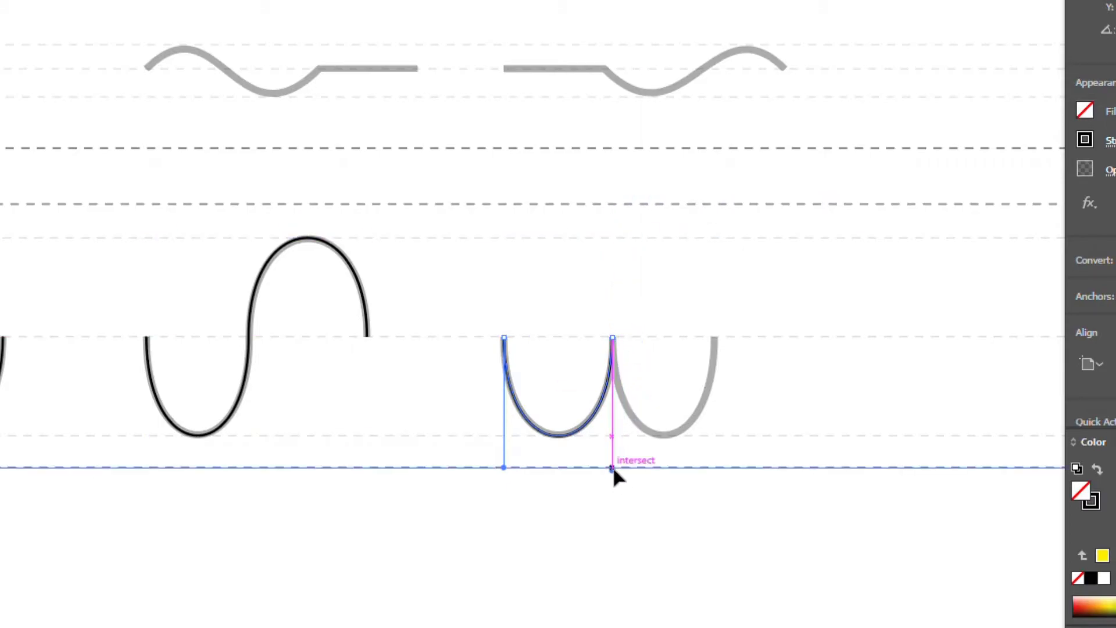
pyautogui.moveTo(713, 337); pyautogui.dragTo(715, 326)
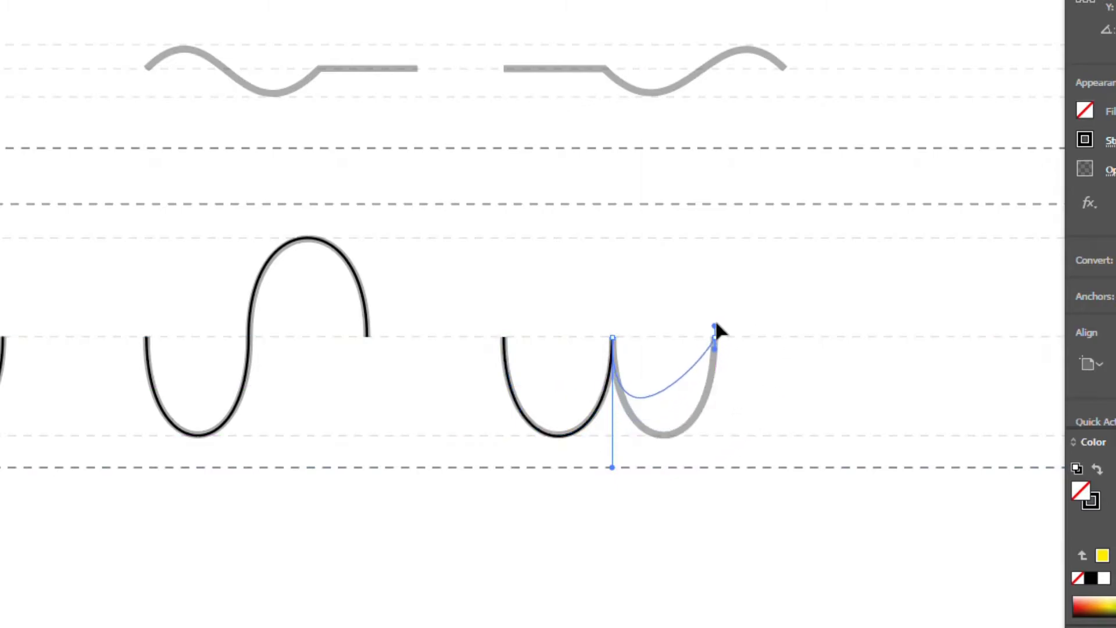
pyautogui.moveTo(721, 270); pyautogui.dragTo(720, 206)
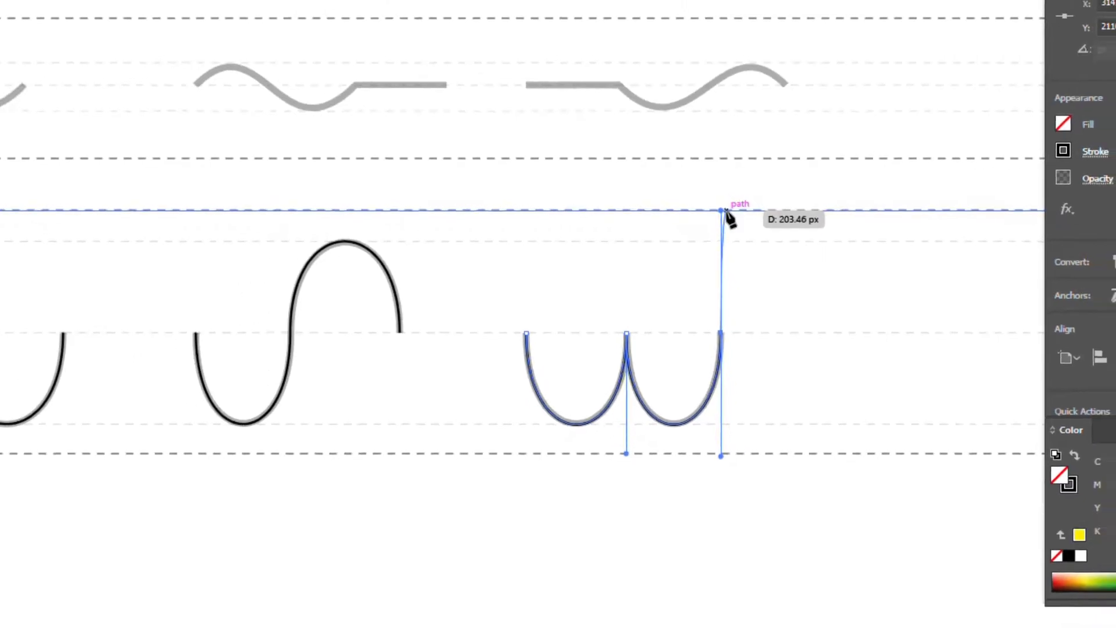
pyautogui.press('Escape')
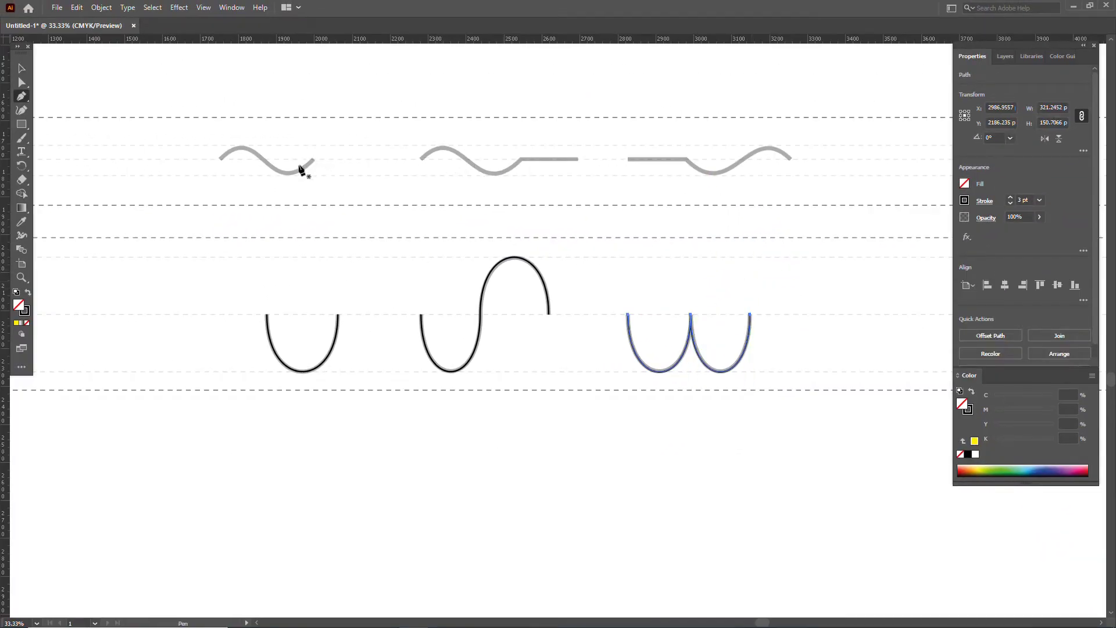
# Trace the plain wave guide with two end anchors using 45° handles reaching the dashed lines, and deselect it
pyautogui.moveTo(221, 158); pyautogui.dragTo(263, 118)
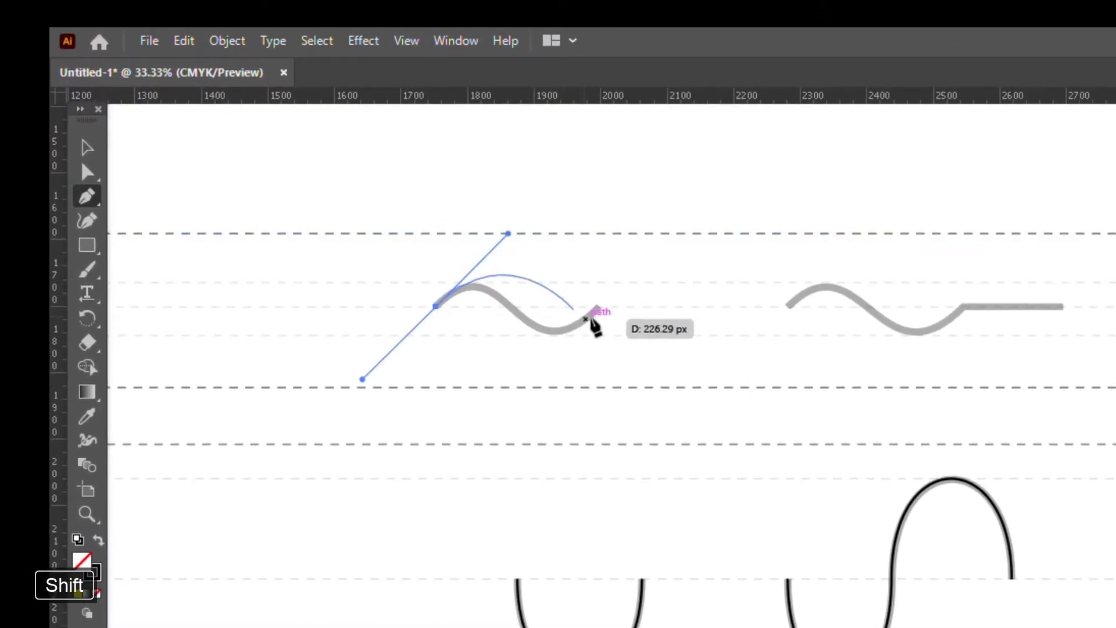
pyautogui.moveTo(598, 306); pyautogui.dragTo(705, 251)
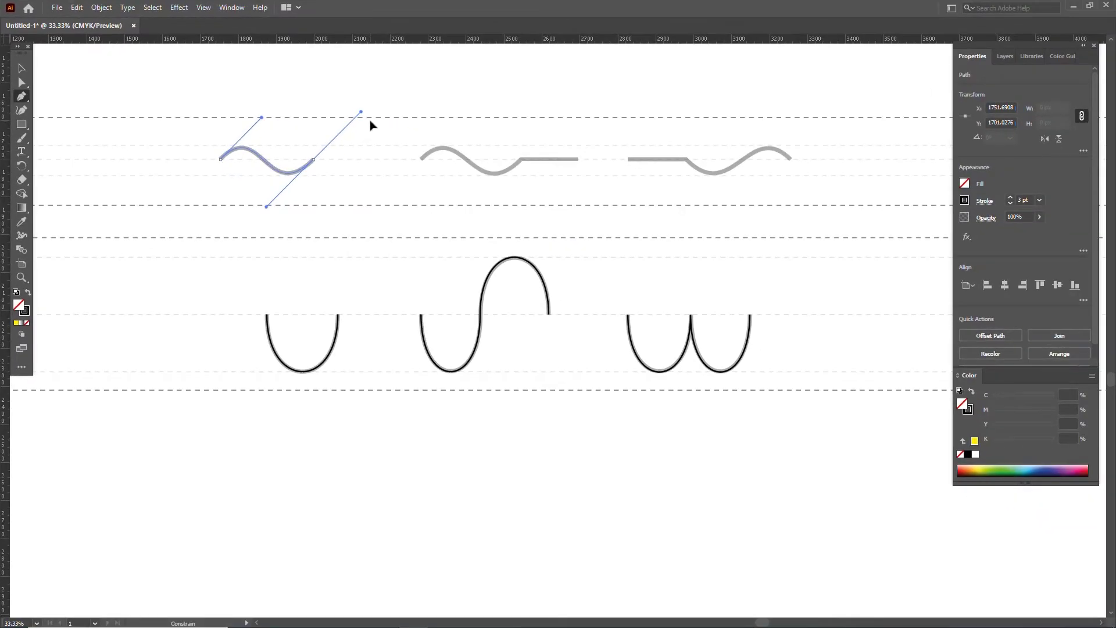
pyautogui.moveTo(371, 122); pyautogui.dragTo(370, 123)
pyautogui.click(21, 69)
pyautogui.click(306, 107)
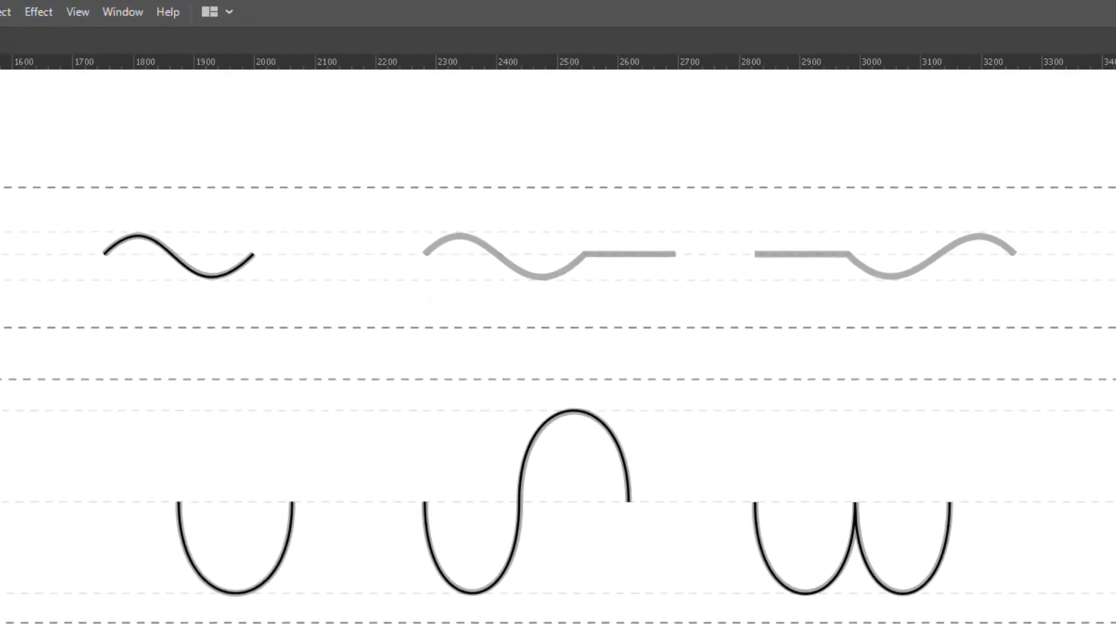
# Trace the wave guide ending in a straight line, removing the wave-end anchor's outgoing handle before adding the straight segment, and end the path
pyautogui.moveTo(425, 254); pyautogui.dragTo(504, 203)
pyautogui.moveTo(583, 254); pyautogui.dragTo(656, 180)
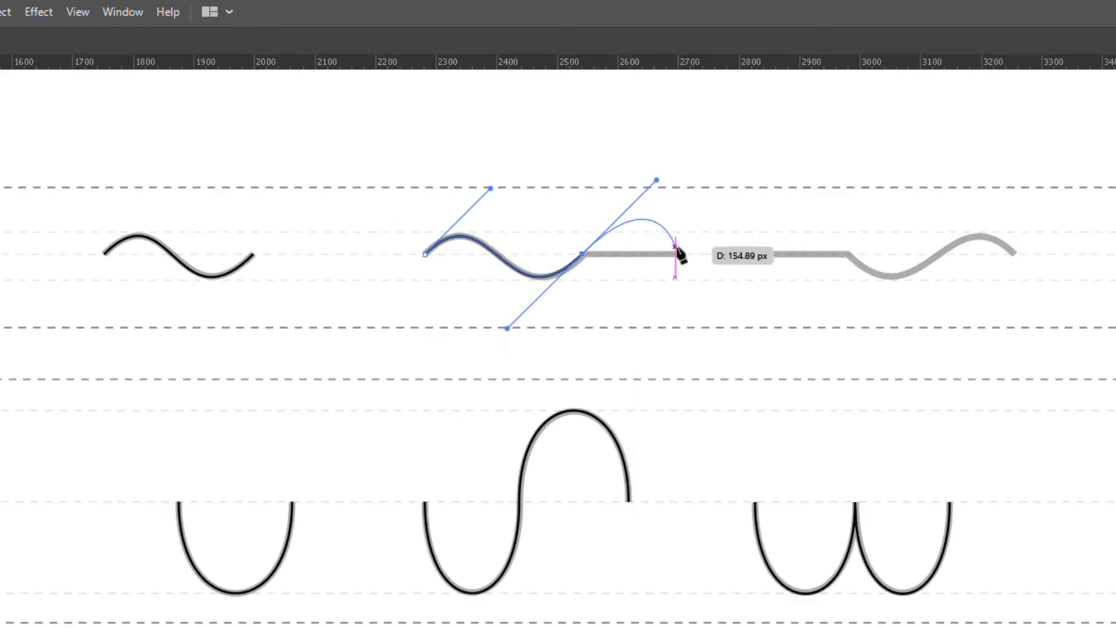
pyautogui.press('alt')
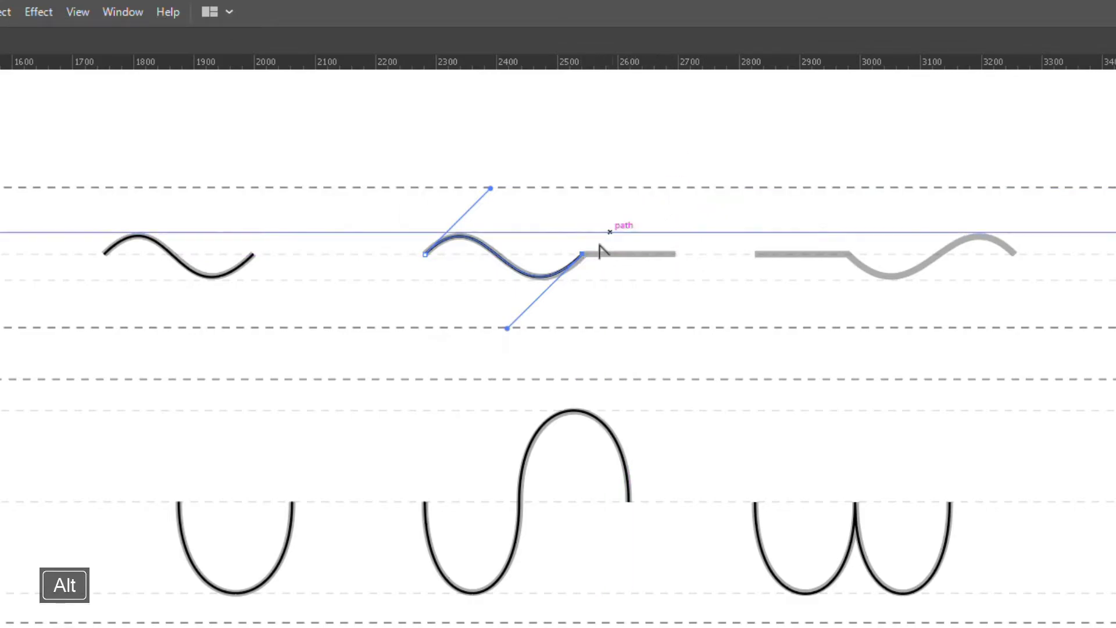
pyautogui.click(583, 255)
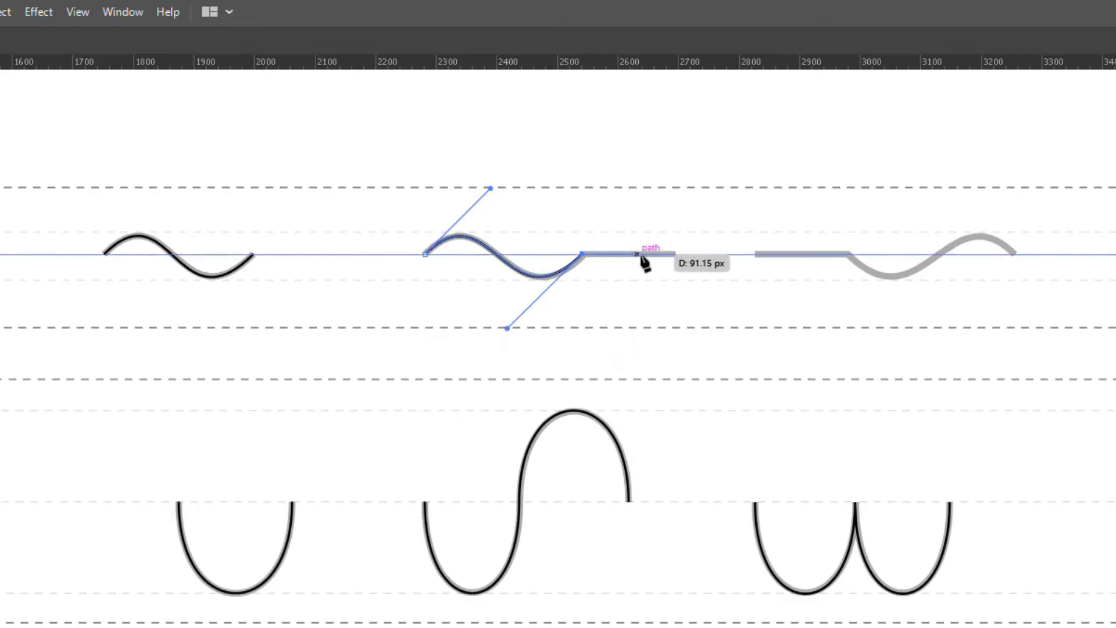
pyautogui.click(676, 254)
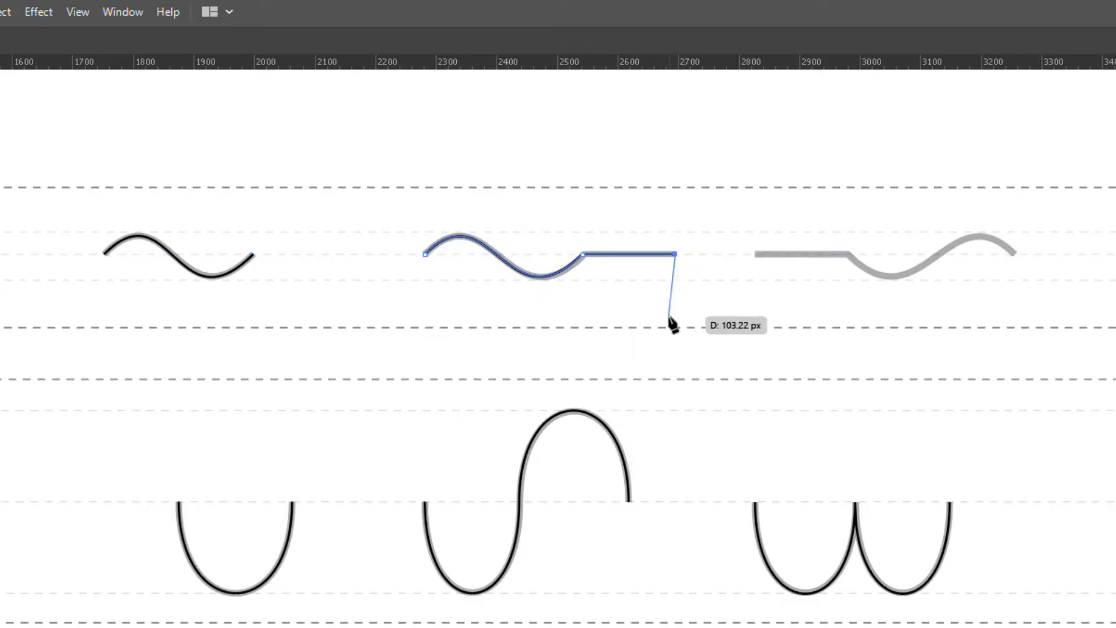
pyautogui.press('Escape')
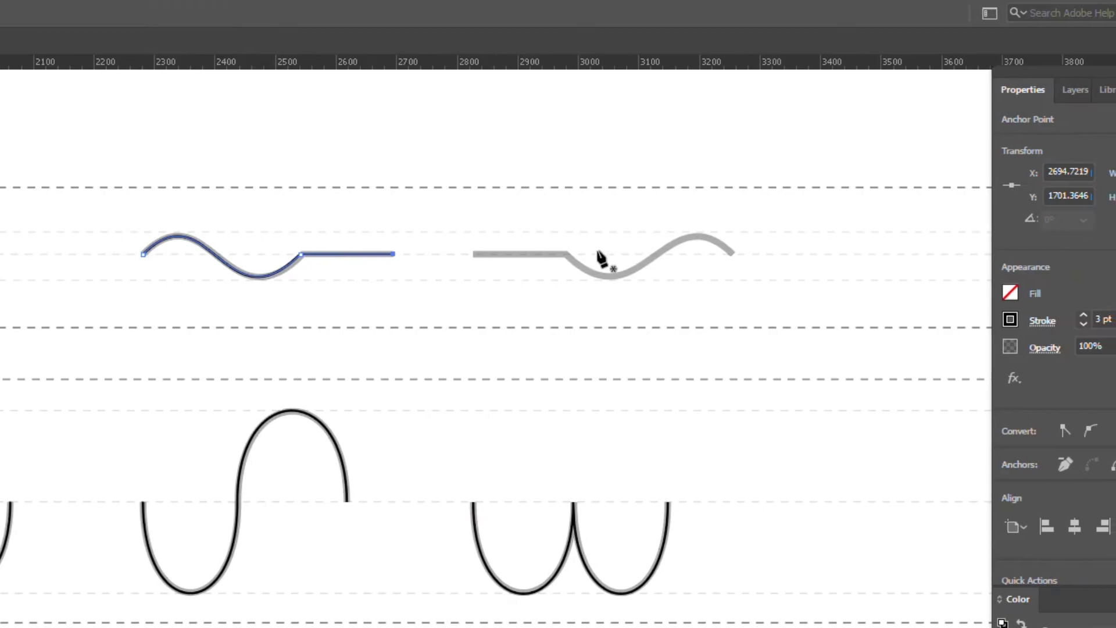
# Trace the wave guide starting with a straight line, adding a 45° handle to the junction anchor before curving to the wave's end
pyautogui.click(473, 254)
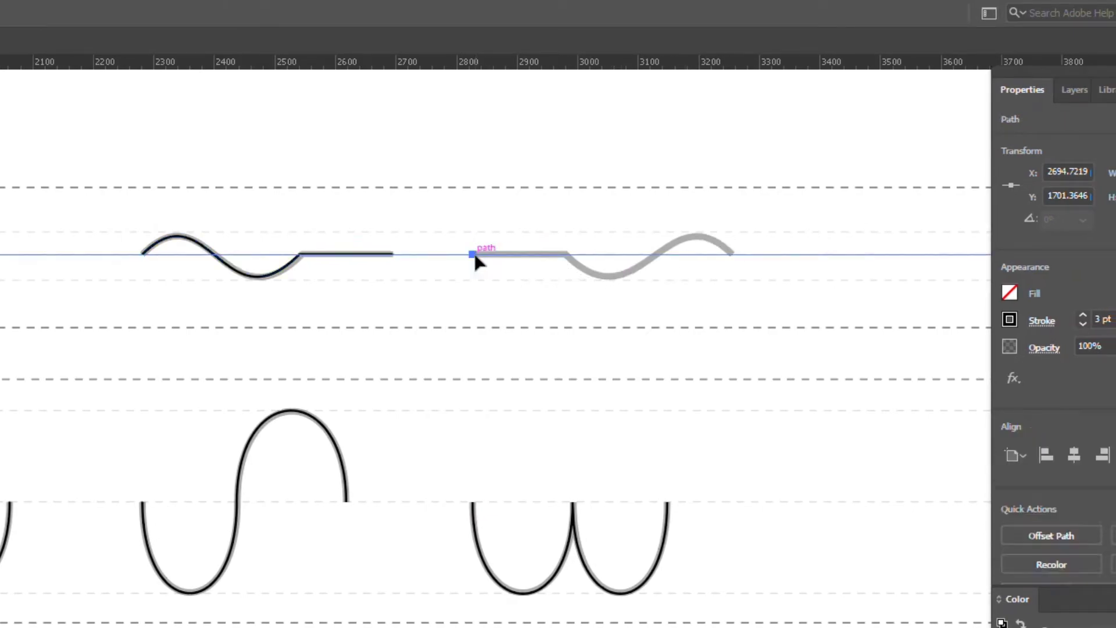
pyautogui.click(564, 255)
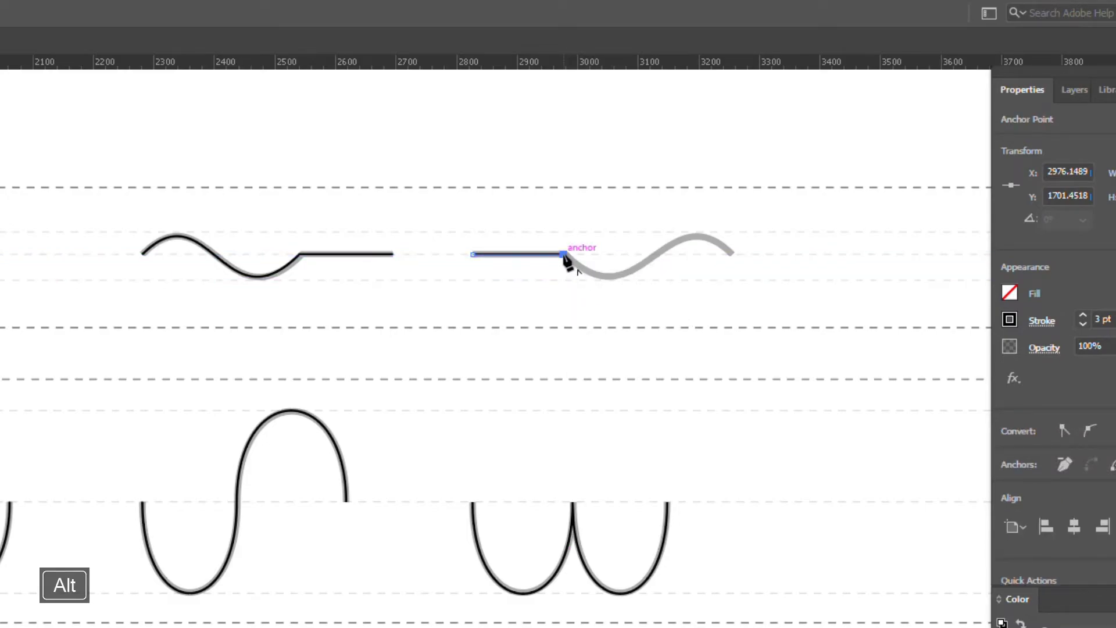
pyautogui.moveTo(564, 255); pyautogui.dragTo(571, 263)
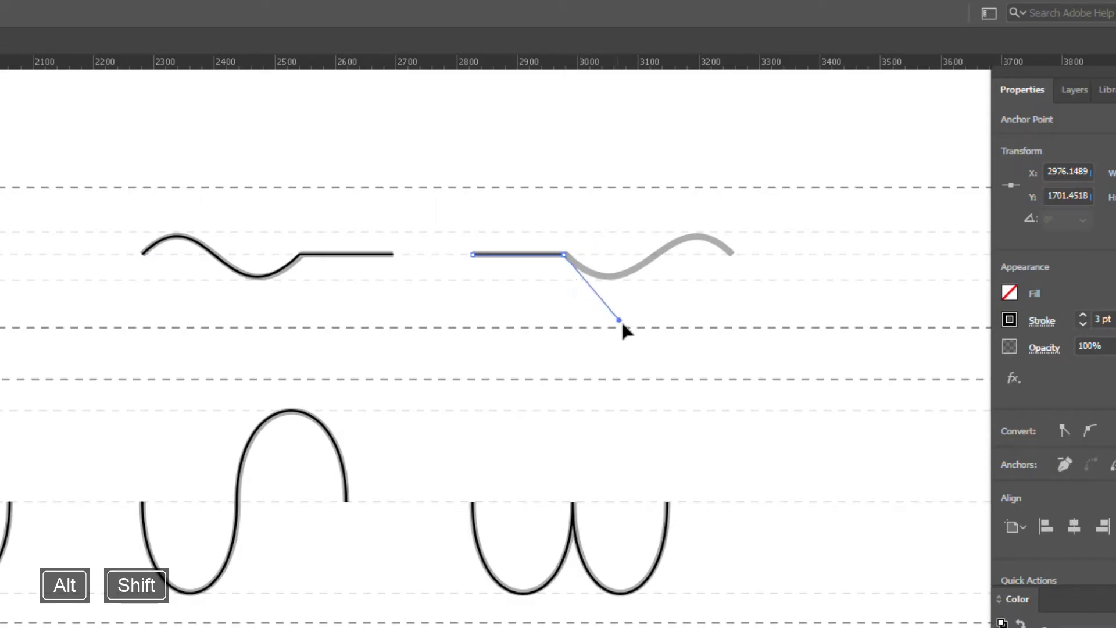
pyautogui.moveTo(621, 322); pyautogui.dragTo(645, 319)
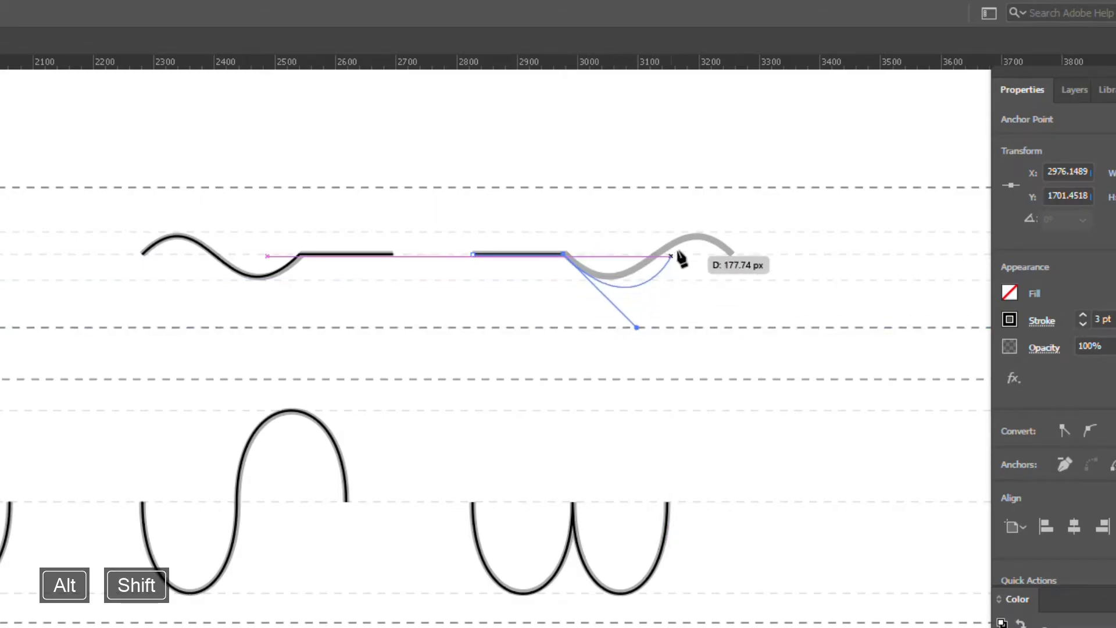
pyautogui.moveTo(732, 254); pyautogui.dragTo(770, 292)
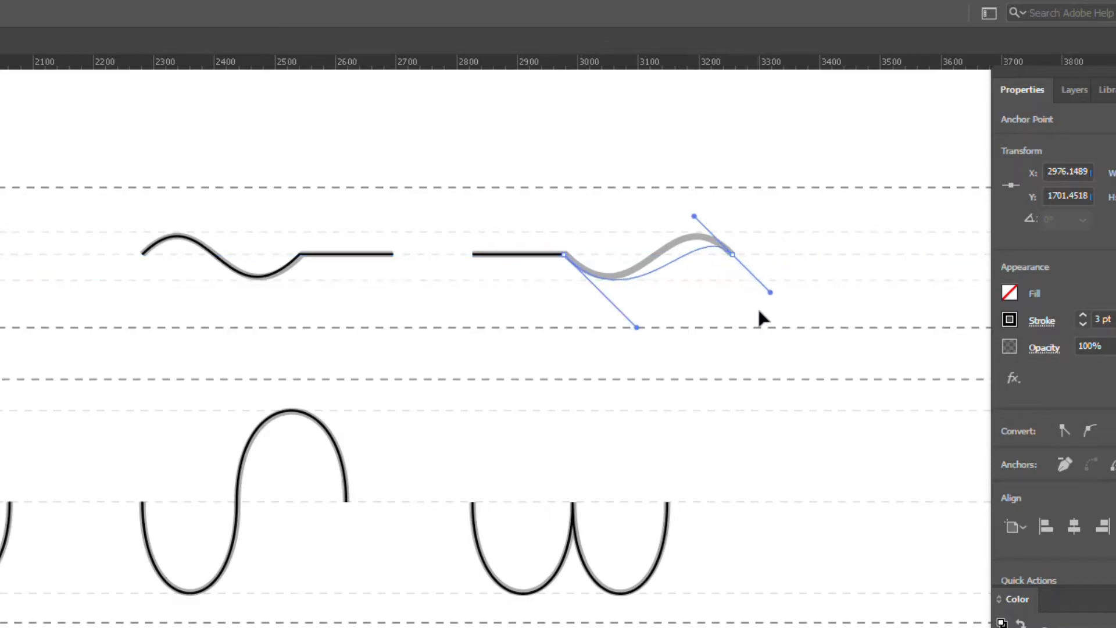
pyautogui.moveTo(769, 334); pyautogui.dragTo(775, 339)
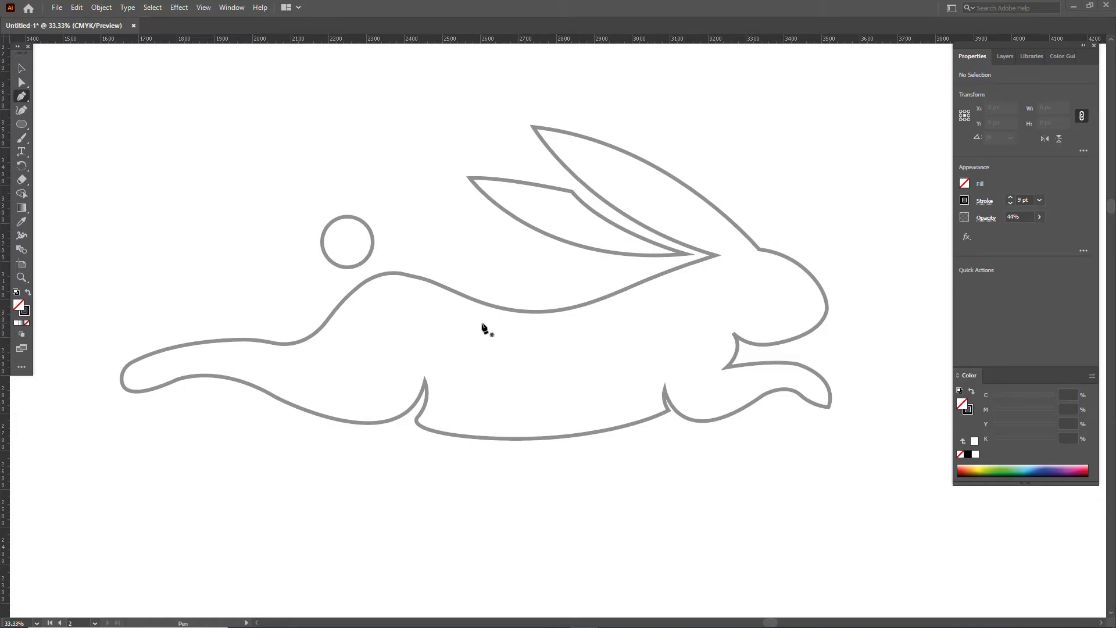
# Start the rabbit outline on the hind foot's underside and trace the hind leg around its pointed notch to the belly's start
pyautogui.click(182, 378)
pyautogui.moveTo(289, 402); pyautogui.dragTo(331, 436)
pyautogui.hotkey('ctrl', 'z')
pyautogui.moveTo(396, 419); pyautogui.dragTo(343, 431)
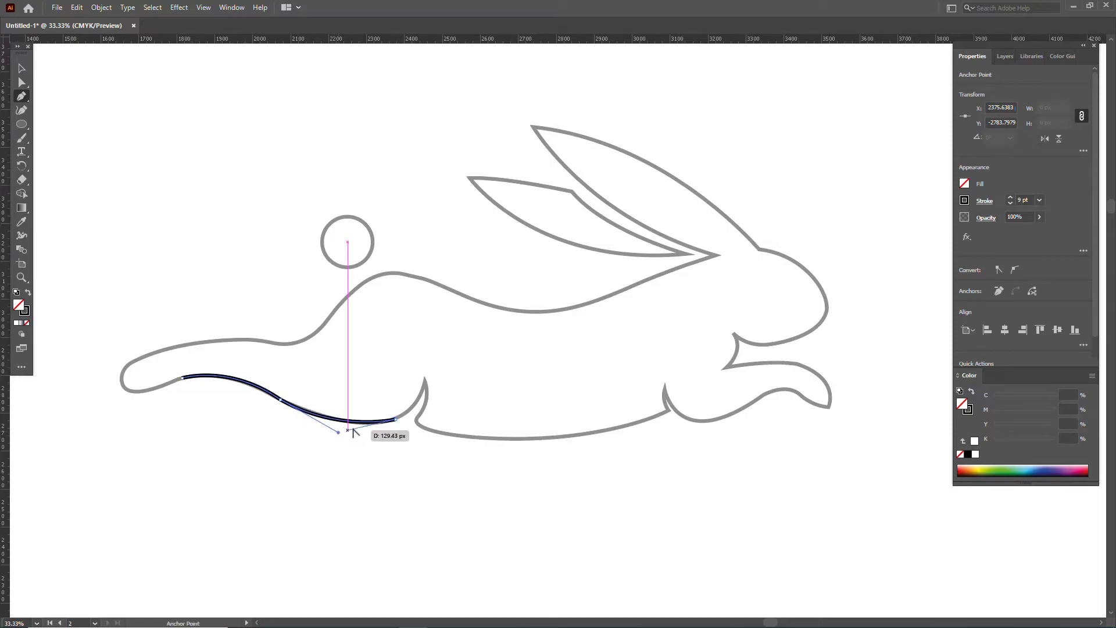
pyautogui.moveTo(424, 380); pyautogui.dragTo(426, 358)
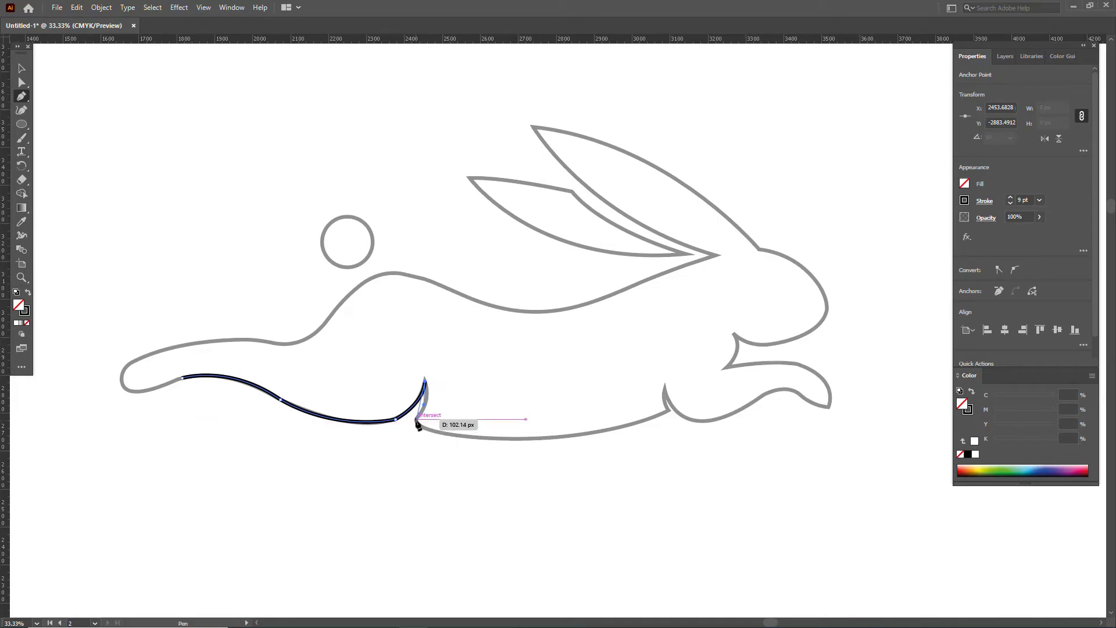
pyautogui.moveTo(417, 420); pyautogui.dragTo(399, 442)
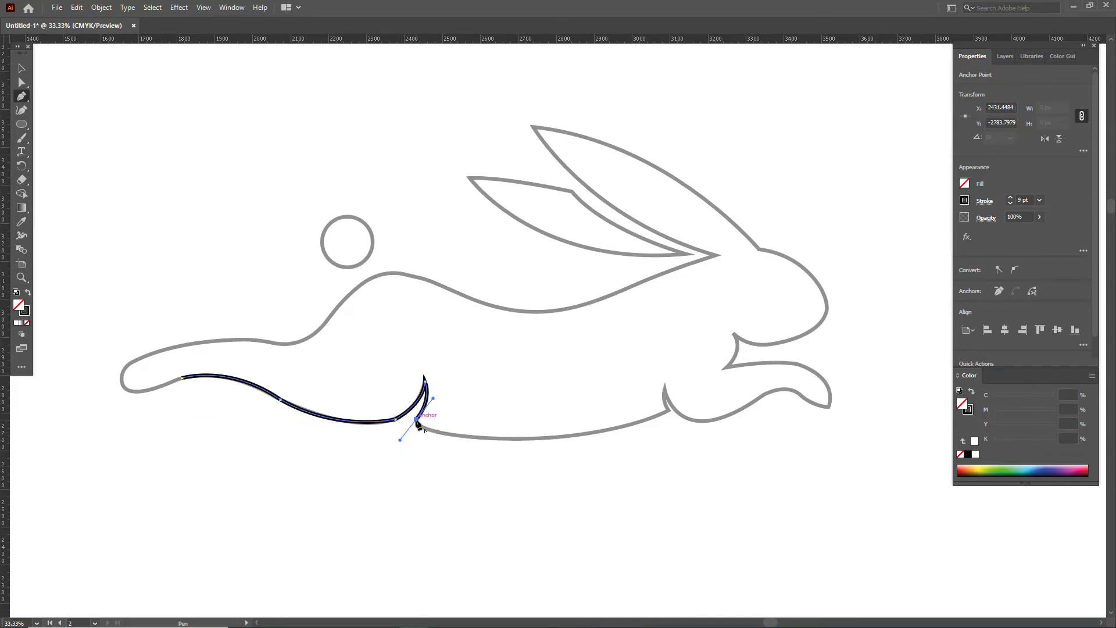
# Trace the rabbit's belly curve and continue to the tip of the notch behind the front leg
pyautogui.click(562, 438)
pyautogui.moveTo(399, 440); pyautogui.dragTo(415, 448)
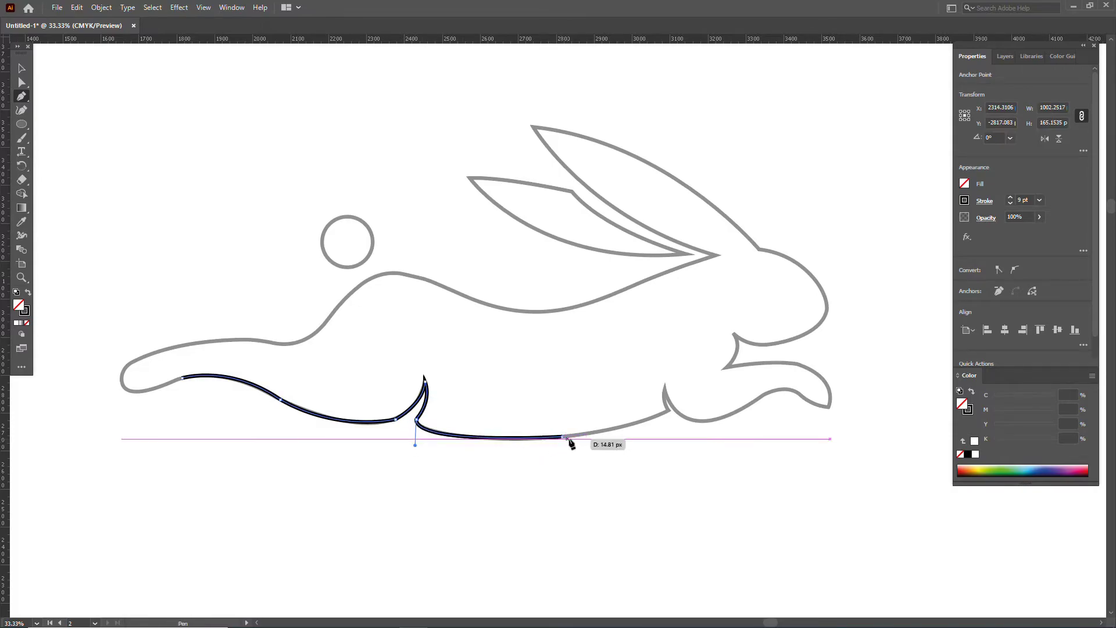
pyautogui.moveTo(668, 412)
pyautogui.mouseDown()
pyautogui.moveTo(692, 396)
pyautogui.moveTo(662, 400)
pyautogui.mouseUp()
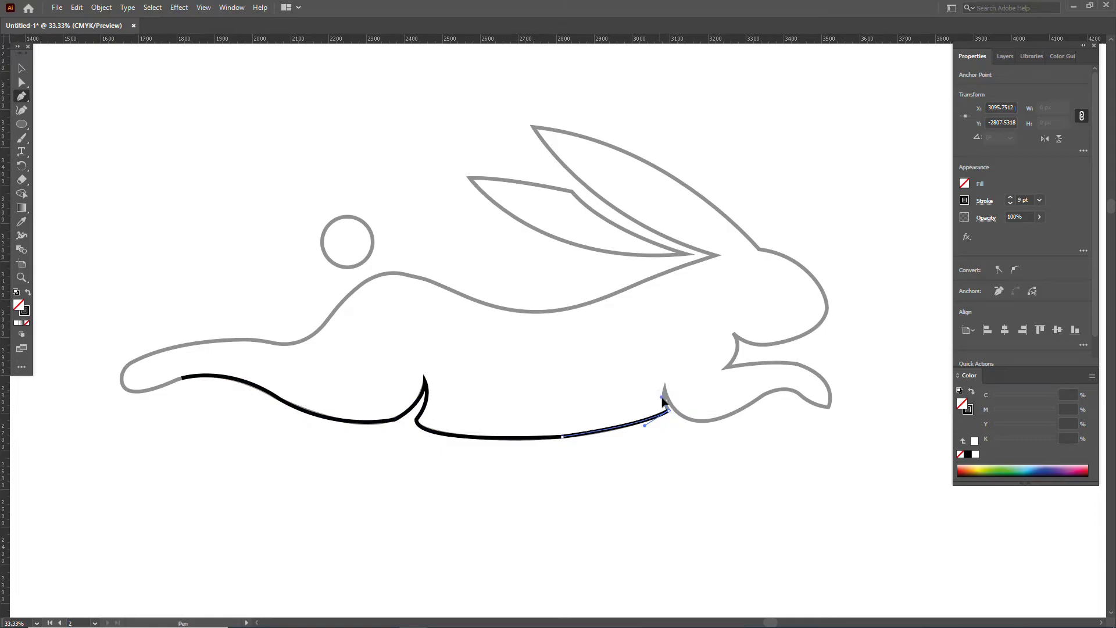
pyautogui.click(664, 387)
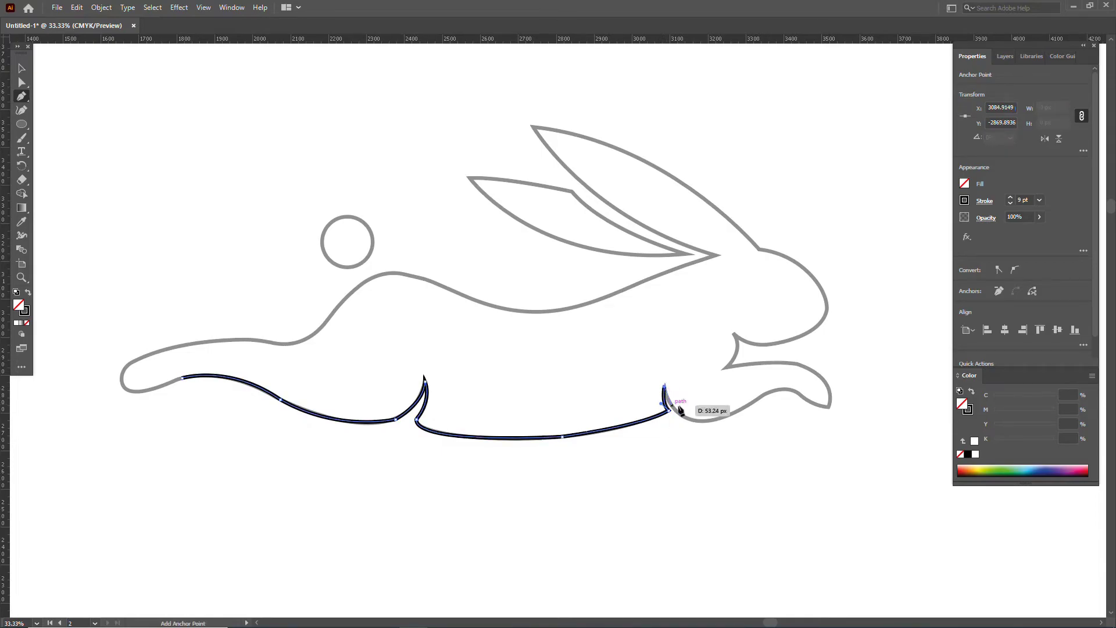
# Trace the front leg's underside, paw and upper edge, and continue up the throat to the chin point
pyautogui.moveTo(763, 395); pyautogui.dragTo(852, 335)
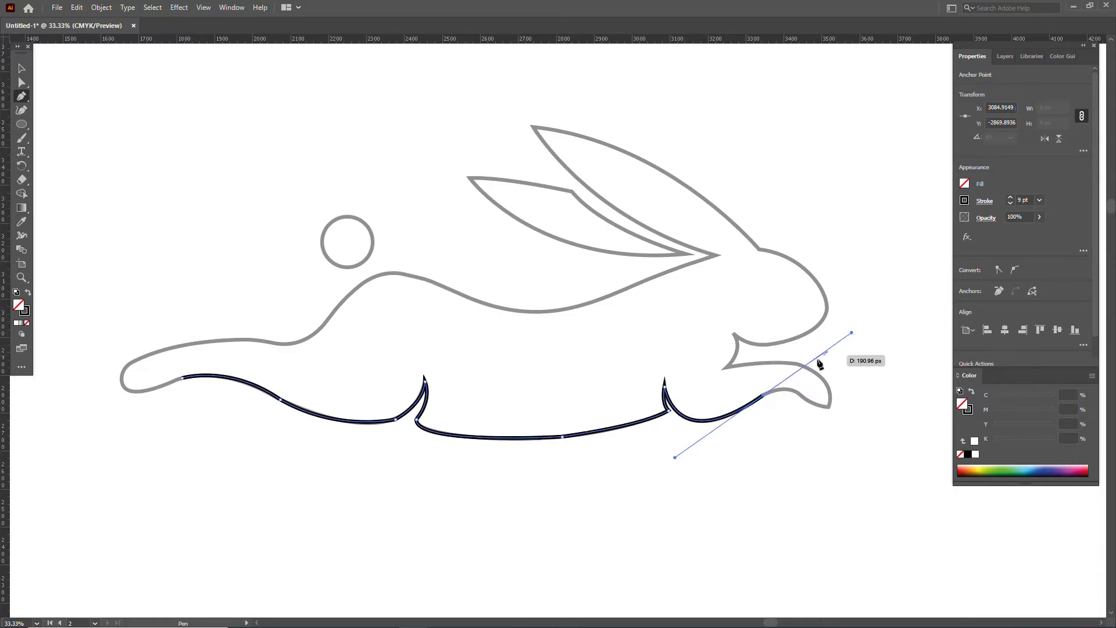
pyautogui.click(764, 396)
pyautogui.click(801, 396)
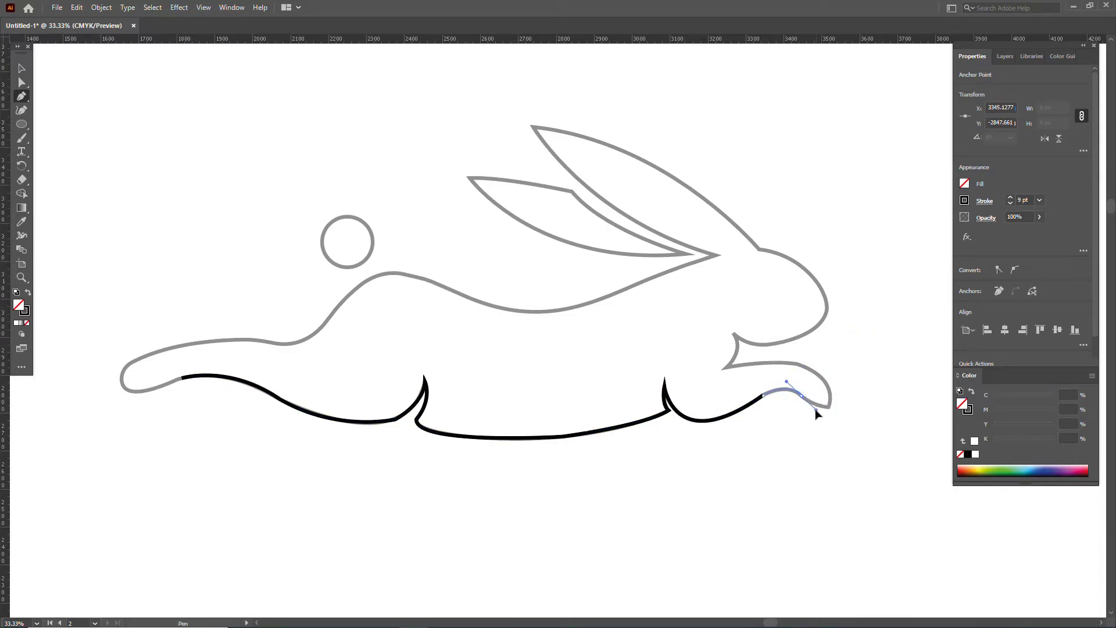
pyautogui.click(815, 409)
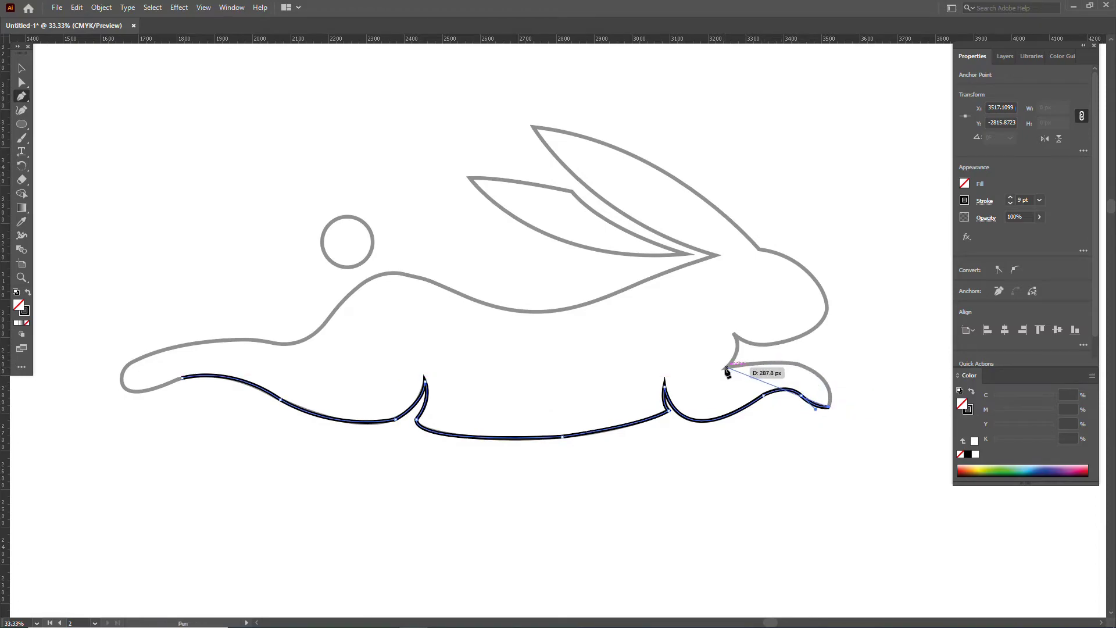
pyautogui.moveTo(726, 368); pyautogui.dragTo(688, 367)
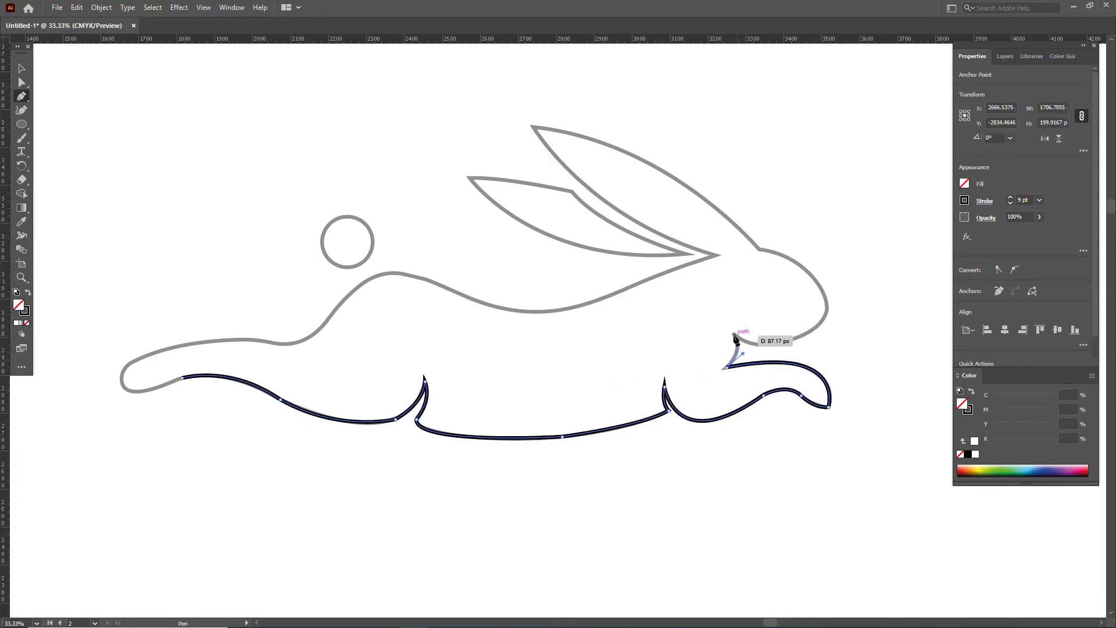
pyautogui.moveTo(734, 335)
pyautogui.mouseDown()
pyautogui.moveTo(793, 354)
pyautogui.moveTo(744, 347)
pyautogui.mouseUp()
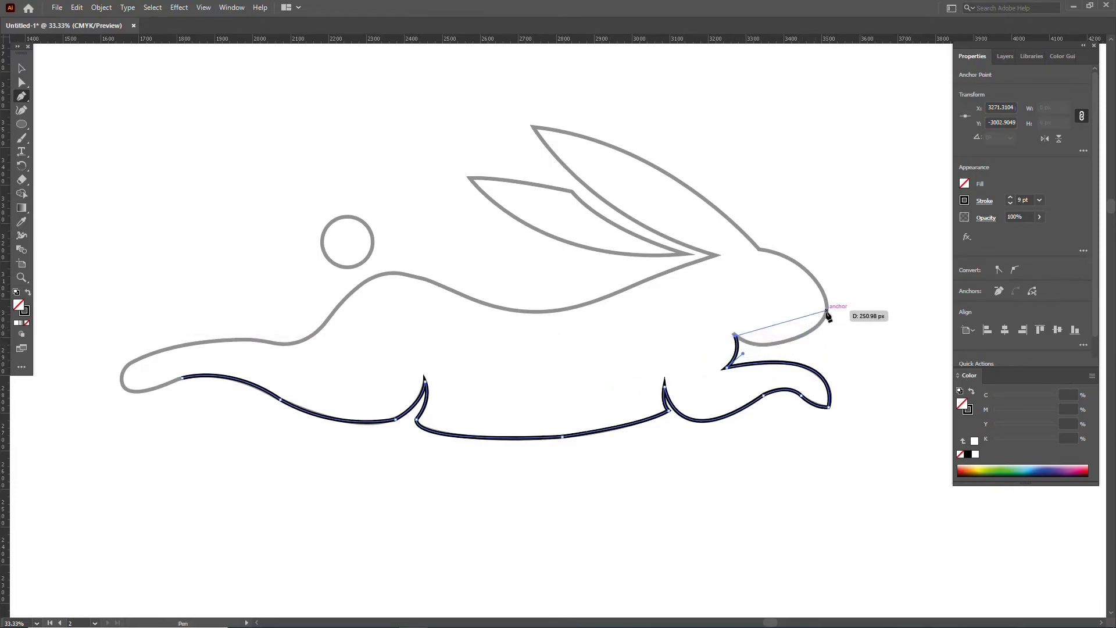
# Trace the rabbit's jaw from the chin to the nose with two curved anchors, adjusting the handles to fit the guide
pyautogui.moveTo(827, 312); pyautogui.dragTo(855, 263)
pyautogui.hotkey('ctrl', 'z')
pyautogui.moveTo(802, 337); pyautogui.dragTo(842, 322)
pyautogui.hotkey('ctrl', 'z')
pyautogui.click(799, 341)
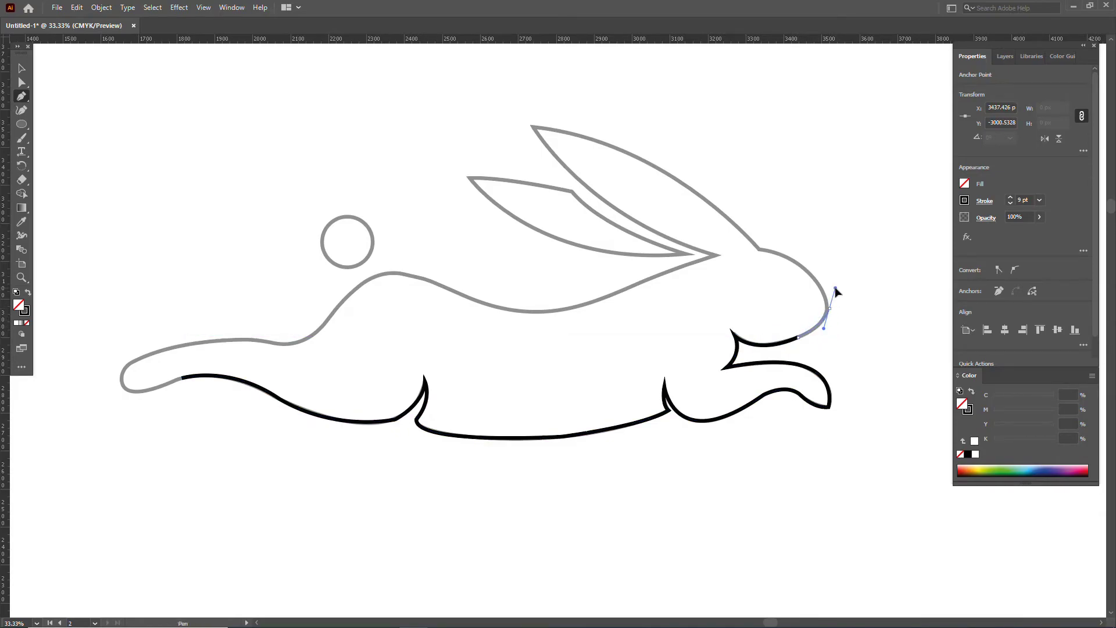
pyautogui.keyDown('ctrl'); pyautogui.click(825, 321); pyautogui.keyUp('ctrl')
pyautogui.moveTo(830, 314); pyautogui.dragTo(832, 332)
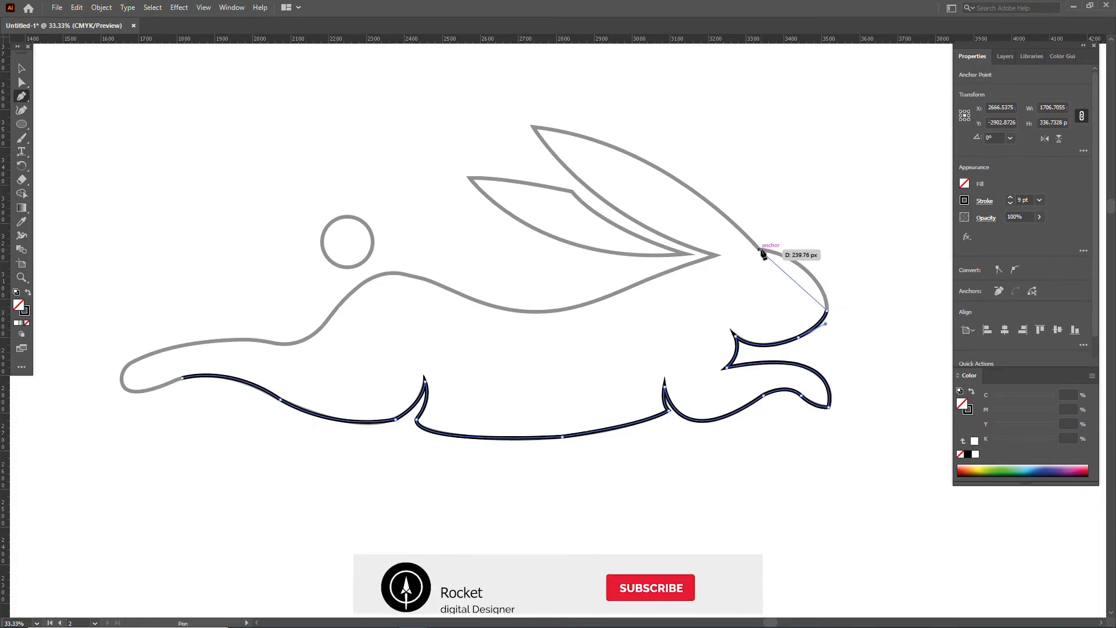
# Trace the forehead and both edges of the front ear, removing the outgoing handles at the ear's two base corners
pyautogui.moveTo(760, 250); pyautogui.dragTo(692, 238)
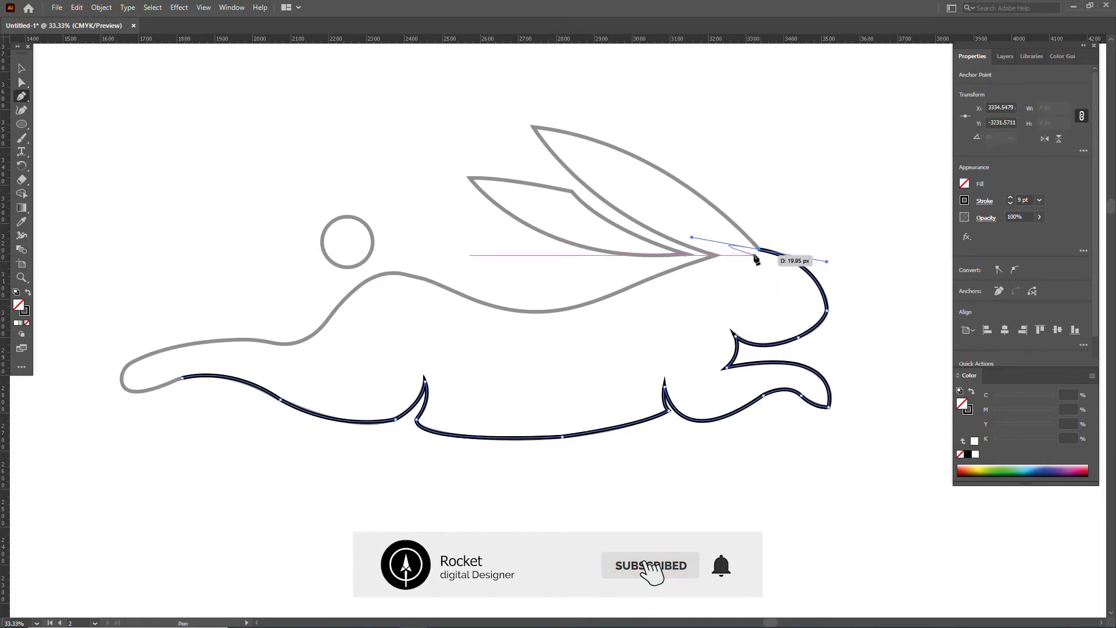
pyautogui.click(759, 249)
pyautogui.moveTo(528, 127); pyautogui.dragTo(565, 184)
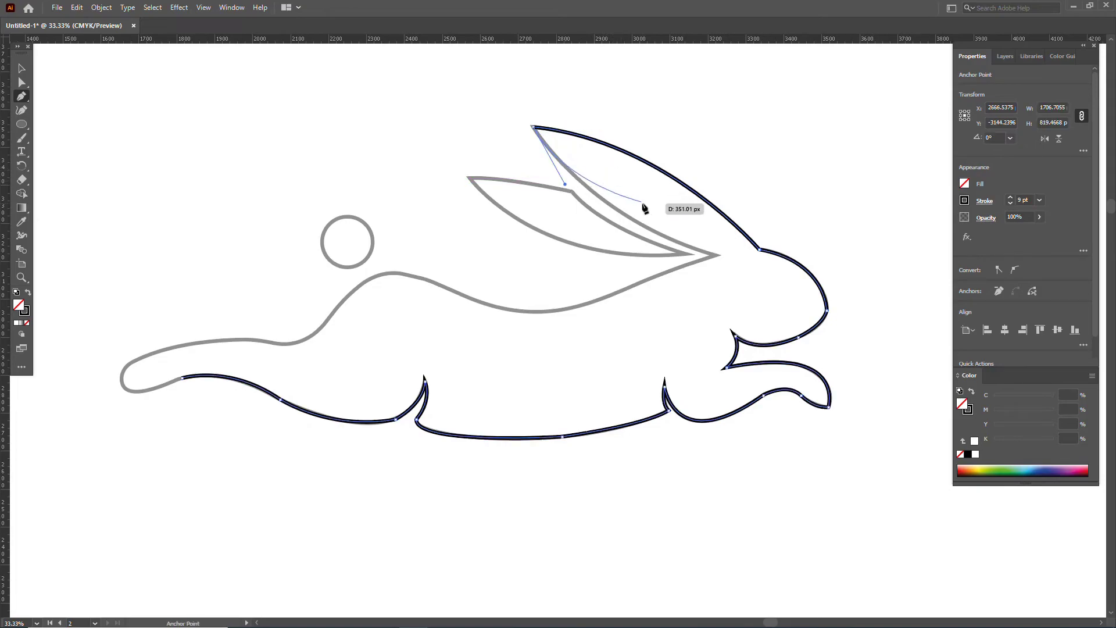
pyautogui.moveTo(717, 255); pyautogui.dragTo(719, 257)
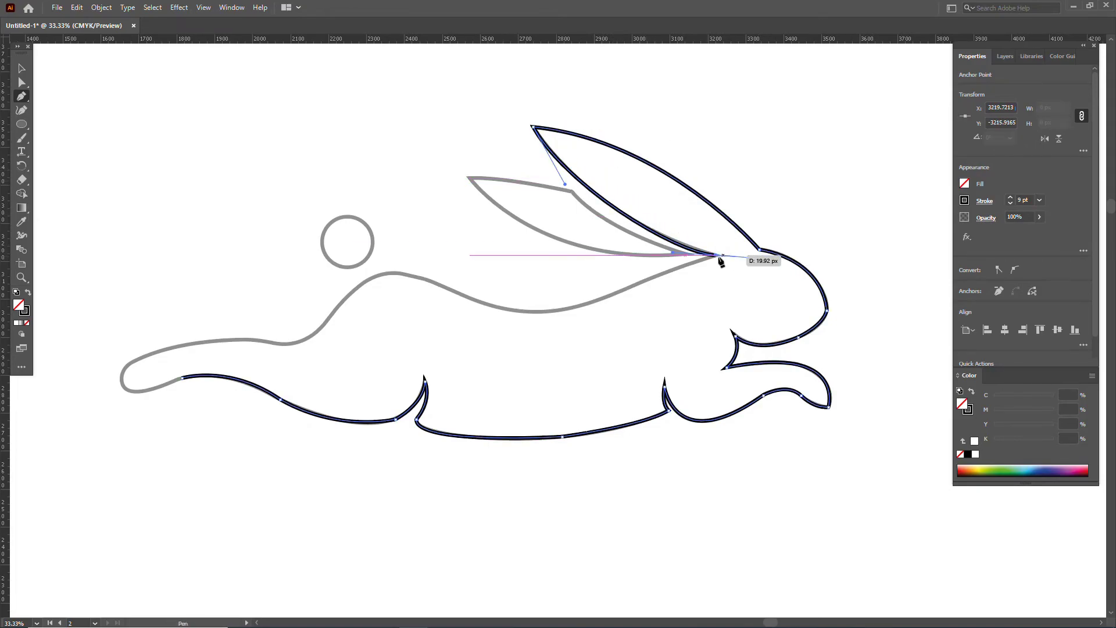
pyautogui.click(716, 255)
# Trace the rabbit's back from the ear base over the rump to the start of the hind leg
pyautogui.moveTo(633, 286); pyautogui.dragTo(613, 299)
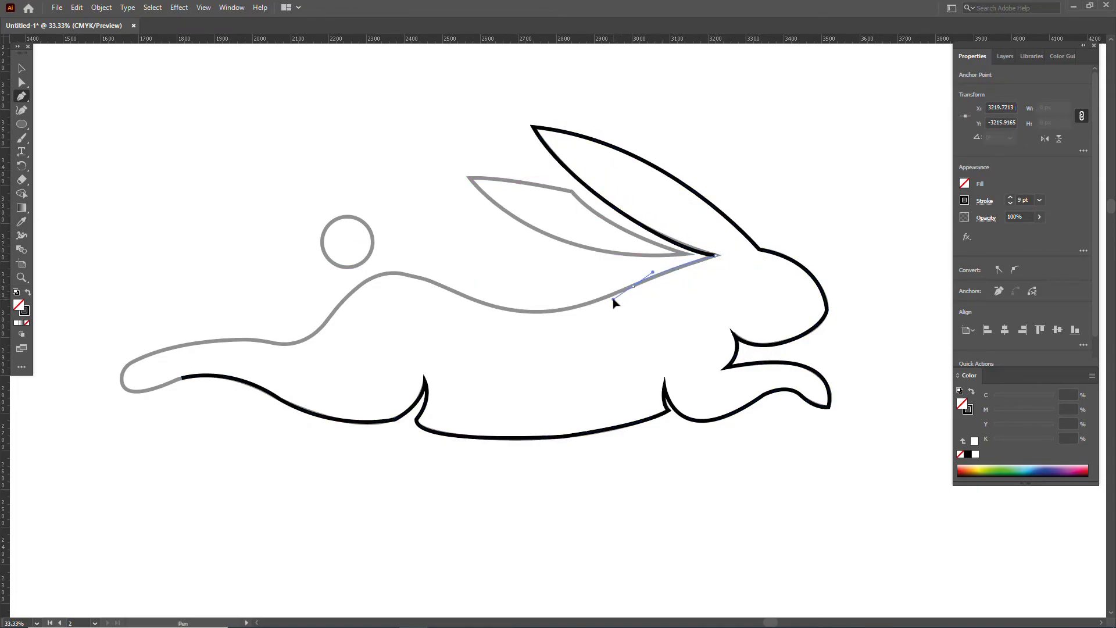
pyautogui.click(634, 286)
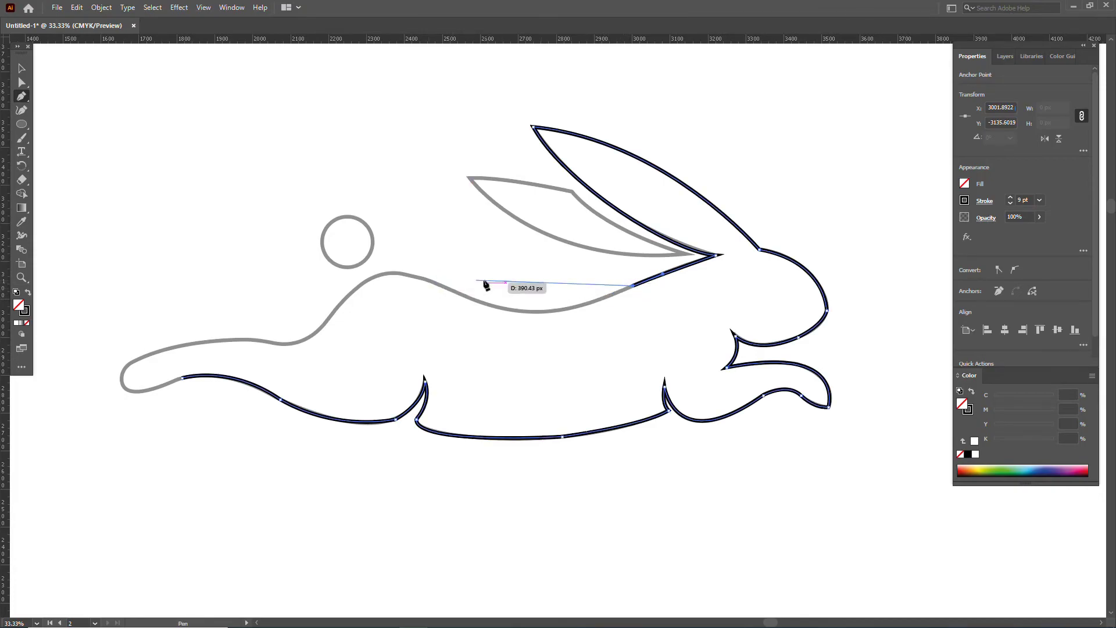
pyautogui.moveTo(443, 286); pyautogui.dragTo(359, 231)
pyautogui.moveTo(349, 239); pyautogui.dragTo(385, 261)
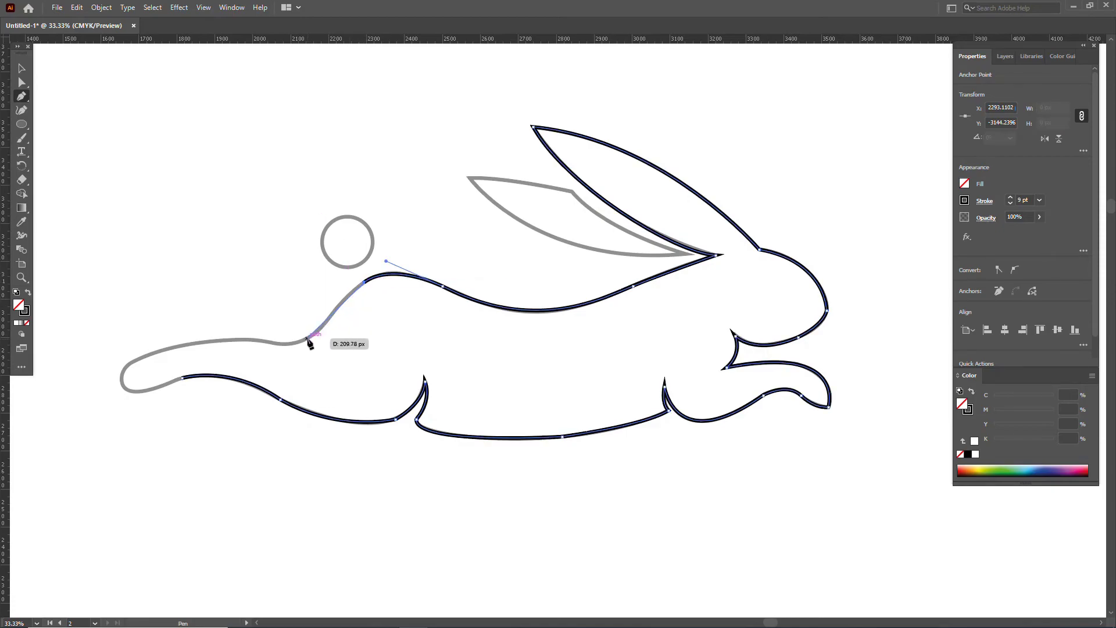
pyautogui.moveTo(386, 262); pyautogui.dragTo(362, 262)
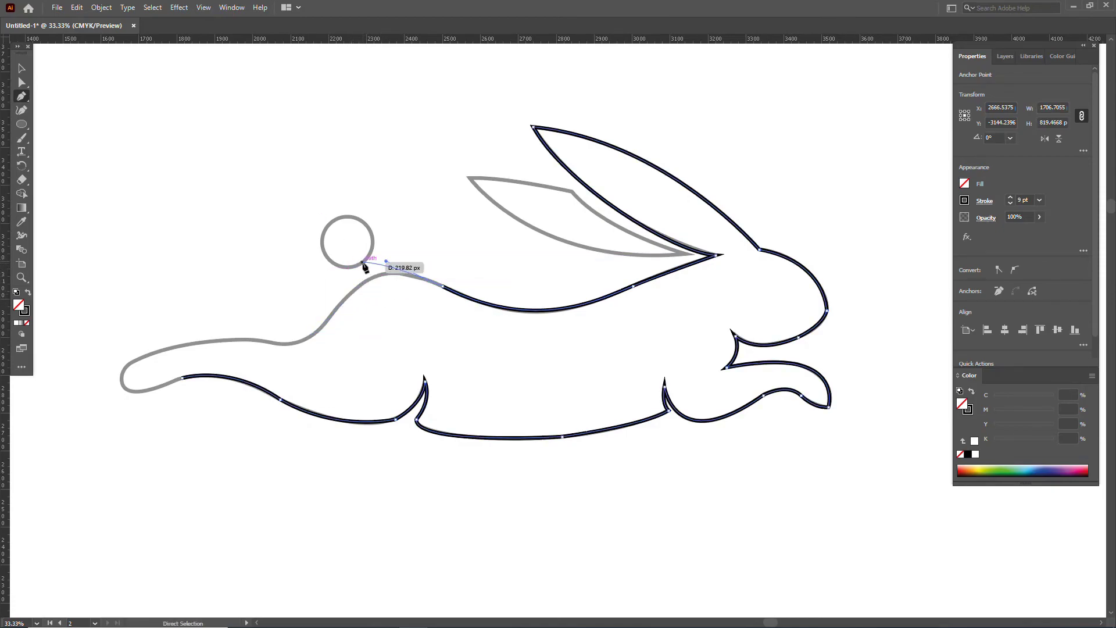
pyautogui.hotkey('ctrl', 'z')
pyautogui.click(329, 330)
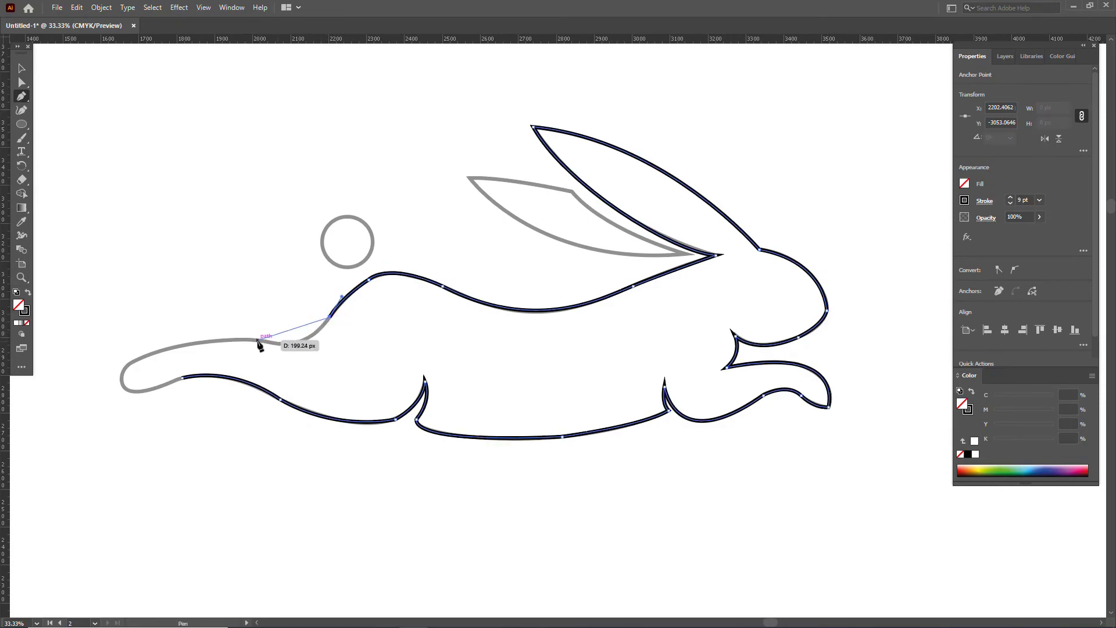
# Trace the hind leg's upper edge to the foot and close the outline at its starting anchor
pyautogui.moveTo(256, 340); pyautogui.dragTo(198, 327)
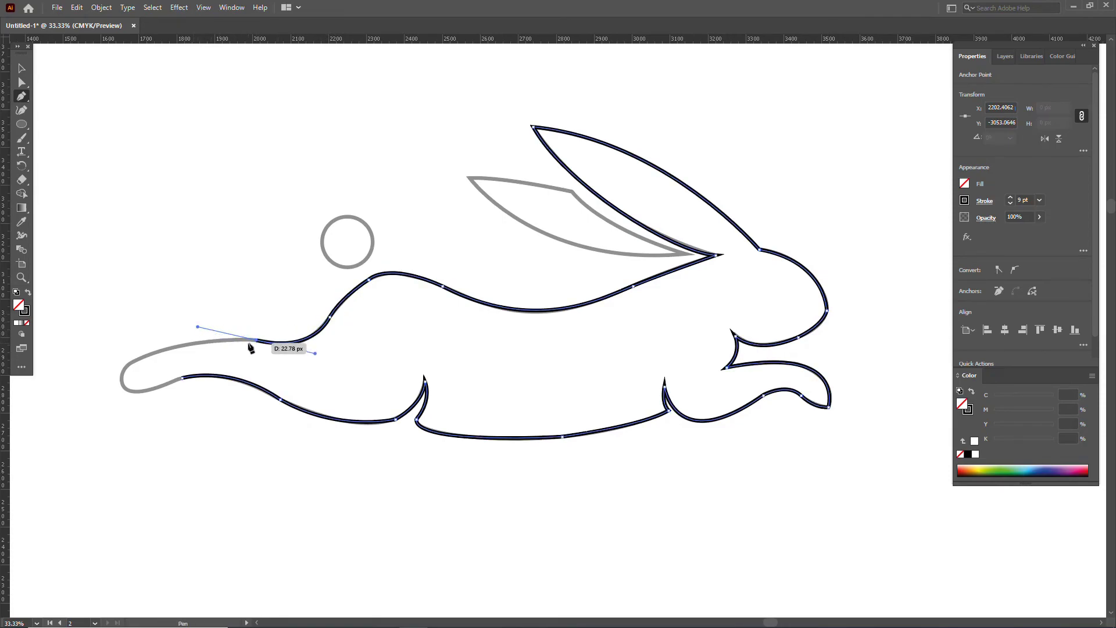
pyautogui.click(128, 365)
pyautogui.moveTo(198, 326); pyautogui.dragTo(187, 335)
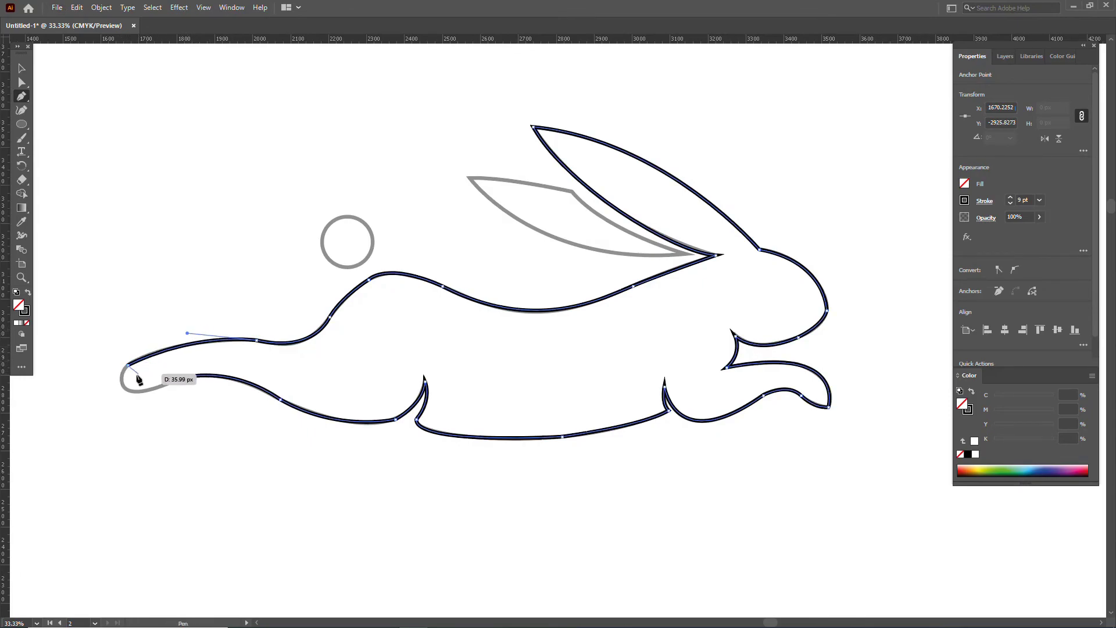
pyautogui.moveTo(182, 378); pyautogui.dragTo(231, 349)
# Convert the hind foot's end anchor to a corner and adjust the closing curve's handle to follow the foot guide
pyautogui.keyDown('alt'); pyautogui.click(128, 365); pyautogui.keyUp('alt')
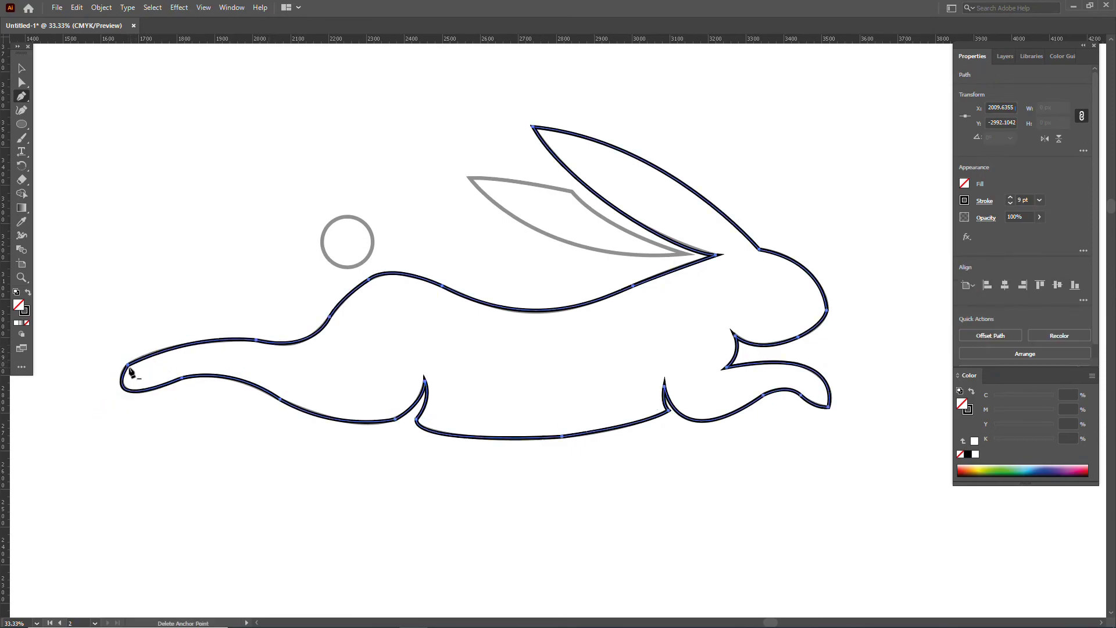
pyautogui.moveTo(128, 365); pyautogui.dragTo(124, 368)
pyautogui.keyDown('alt'); pyautogui.click(128, 365); pyautogui.keyUp('alt')
pyautogui.moveTo(95, 414); pyautogui.dragTo(98, 412)
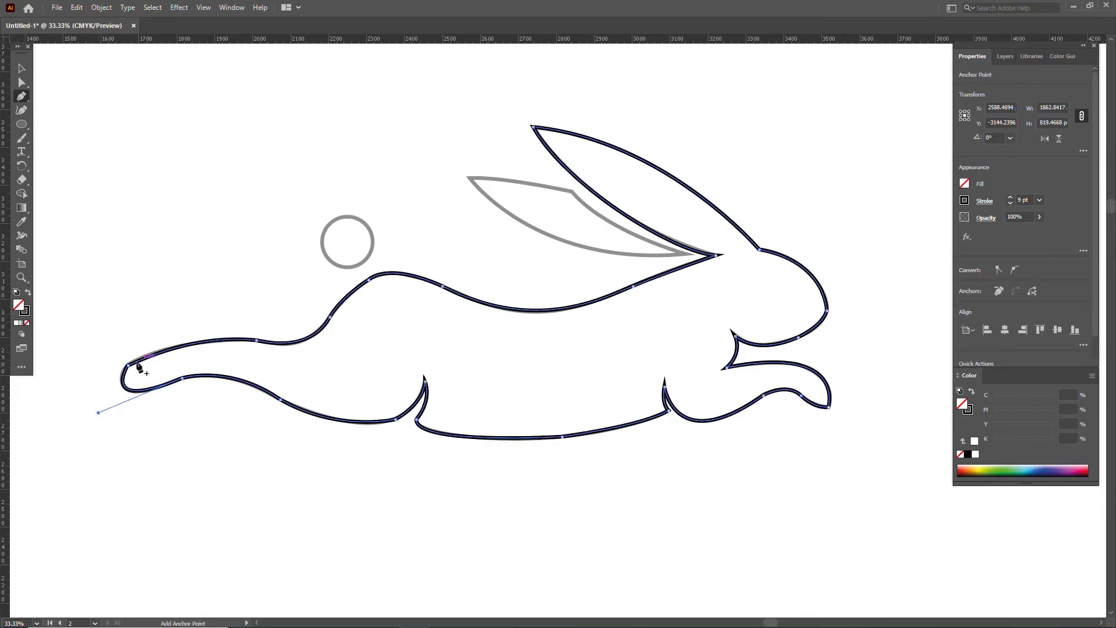
# Round the hind foot's corner anchor by about 54 px with Direct Selection
pyautogui.click(22, 83)
pyautogui.click(239, 184)
pyautogui.click(128, 366)
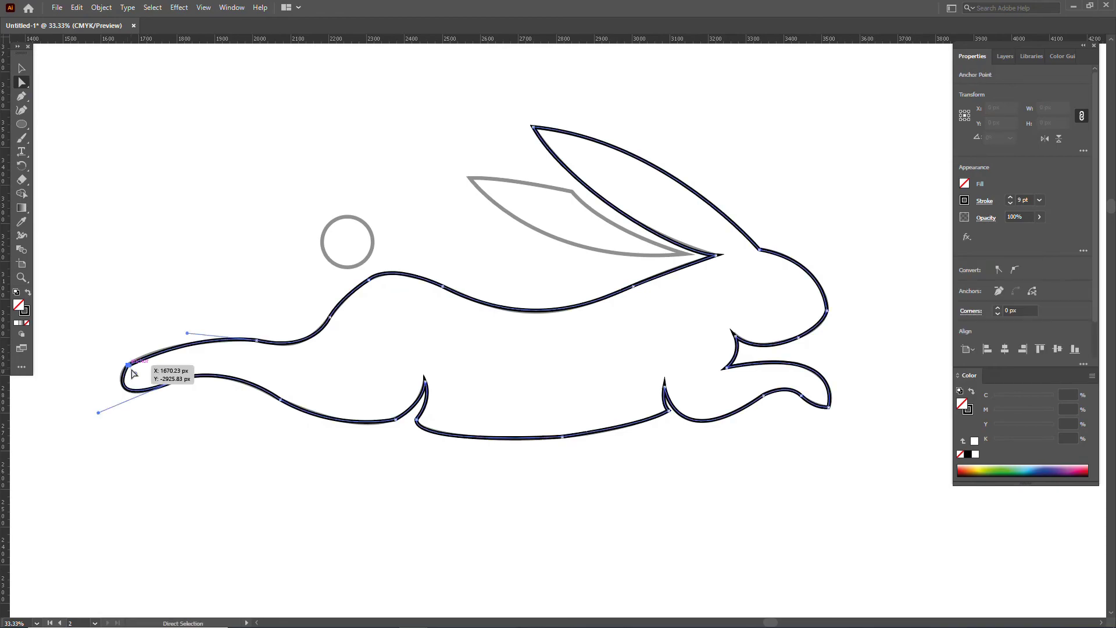
pyautogui.moveTo(133, 371); pyautogui.dragTo(180, 416)
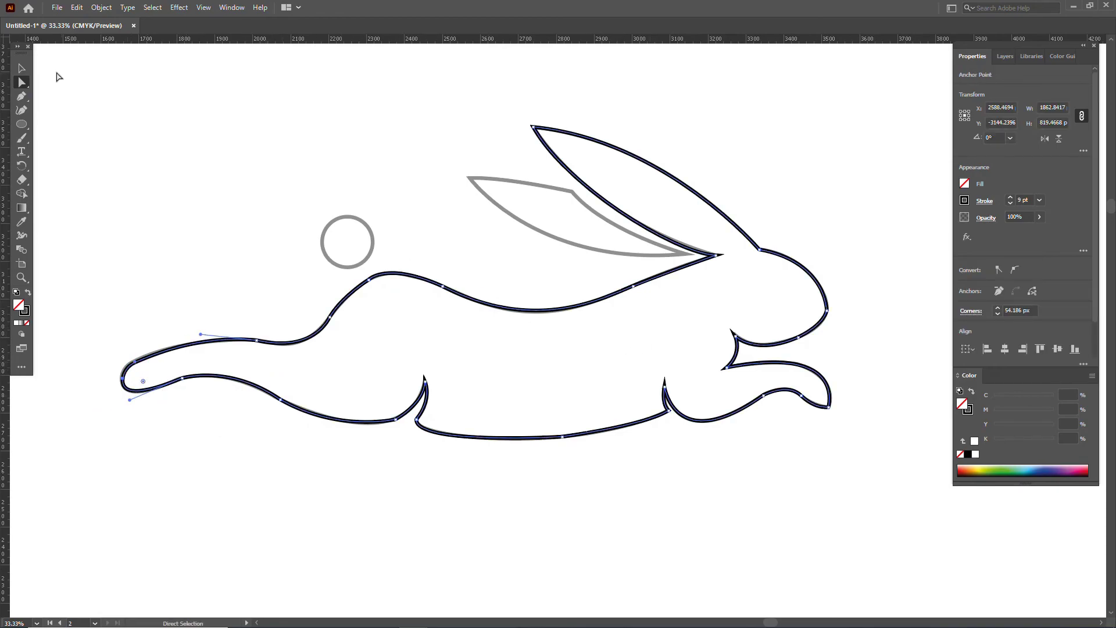
# Draw a circle about 133 px in diameter over the rabbit's round tail guide
pyautogui.click(21, 124)
pyautogui.moveTo(328, 216)
pyautogui.mouseDown()
pyautogui.moveTo(374, 268)
pyautogui.moveTo(369, 233)
pyautogui.mouseUp()
pyautogui.press('v')
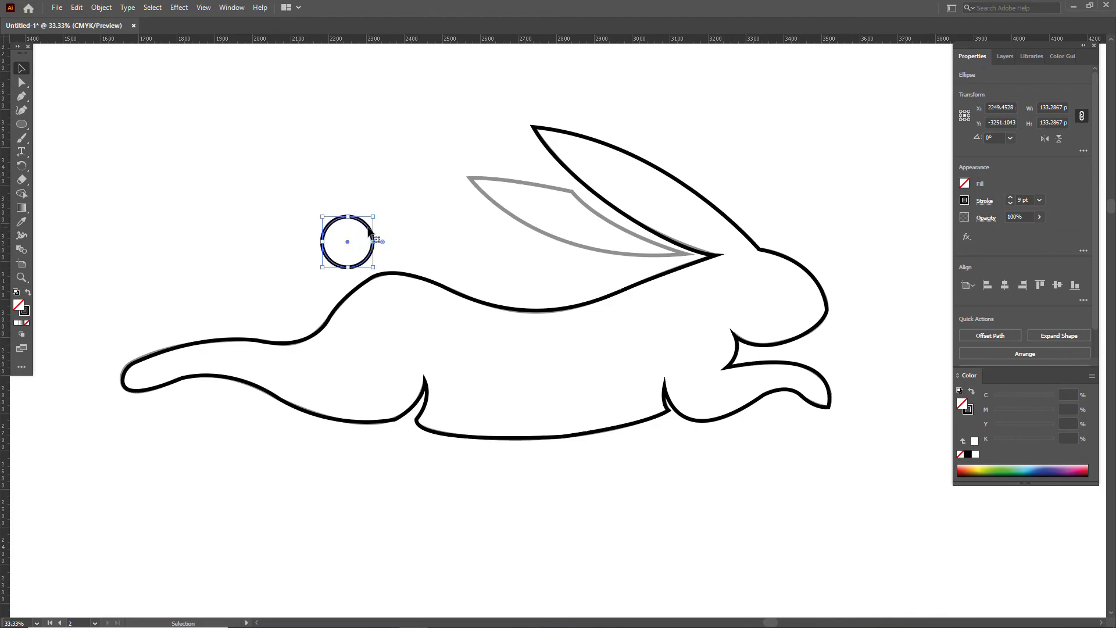
# Trace the smaller rear ear as a closed Pen path with a corner at its notch, and adjust the tip's handle to follow the lower guide
pyautogui.click(22, 96)
pyautogui.click(686, 254)
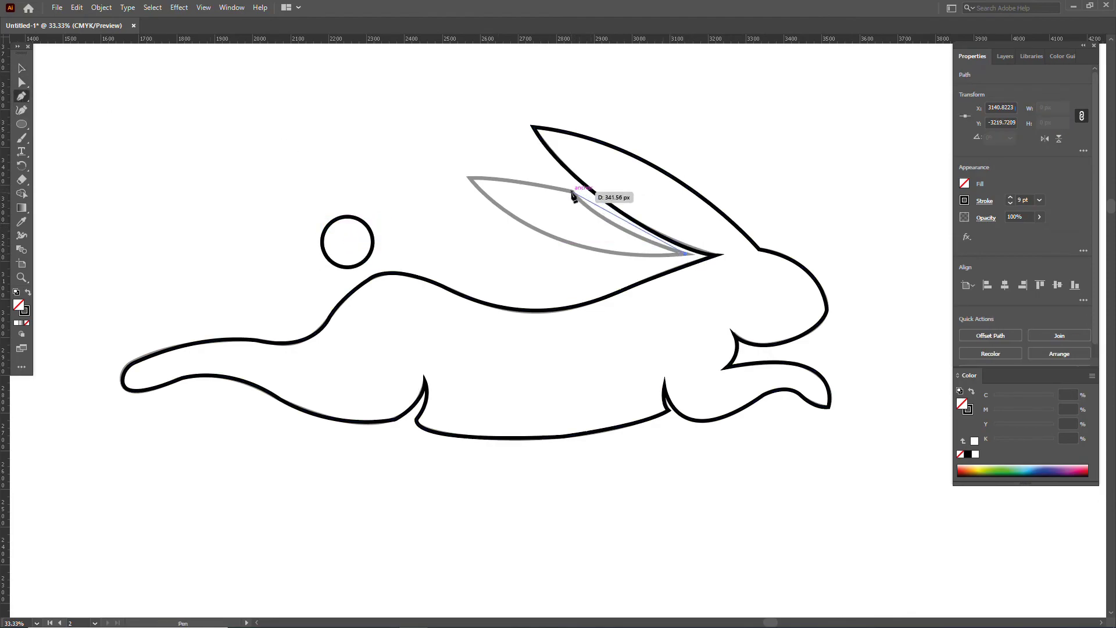
pyautogui.moveTo(572, 193); pyautogui.dragTo(550, 157)
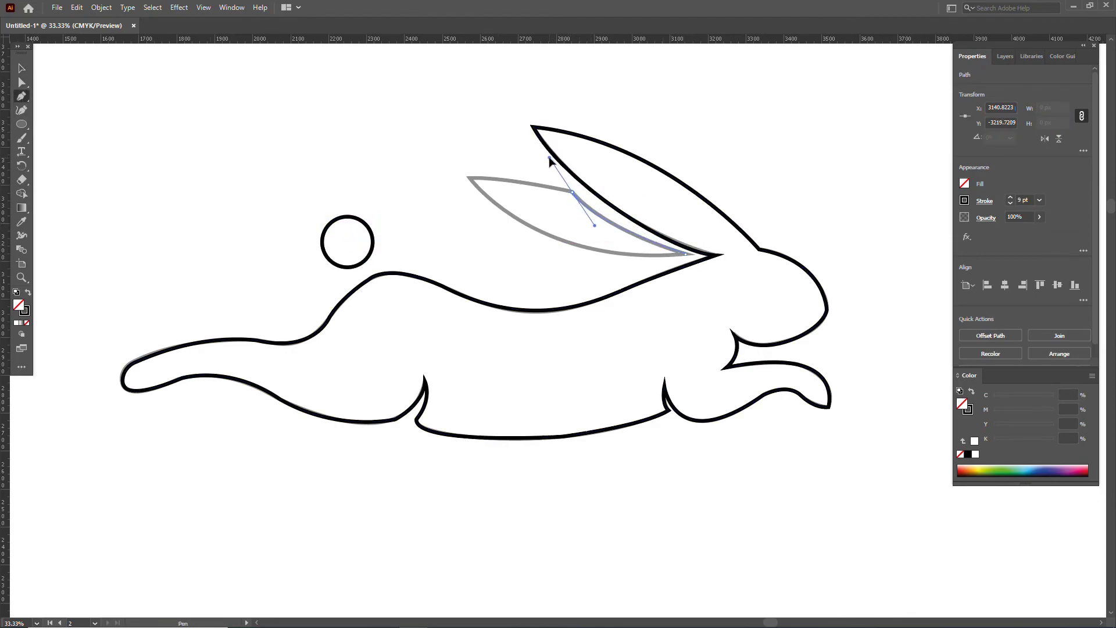
pyautogui.click(573, 193)
pyautogui.moveTo(470, 178); pyautogui.dragTo(541, 217)
pyautogui.moveTo(693, 257); pyautogui.dragTo(828, 254)
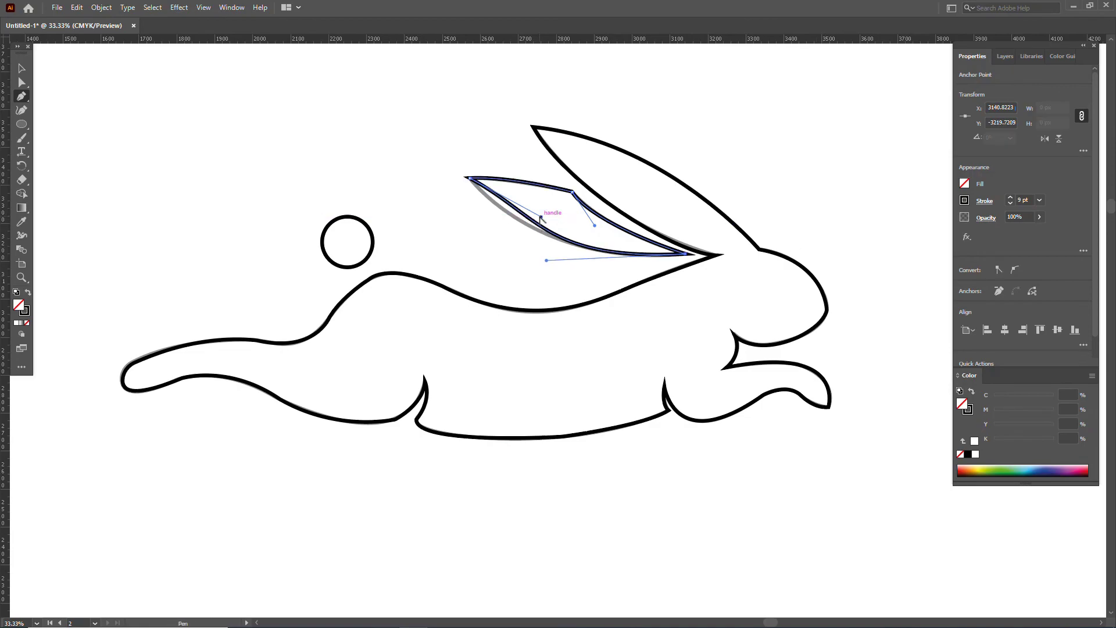
pyautogui.moveTo(541, 219); pyautogui.dragTo(511, 219)
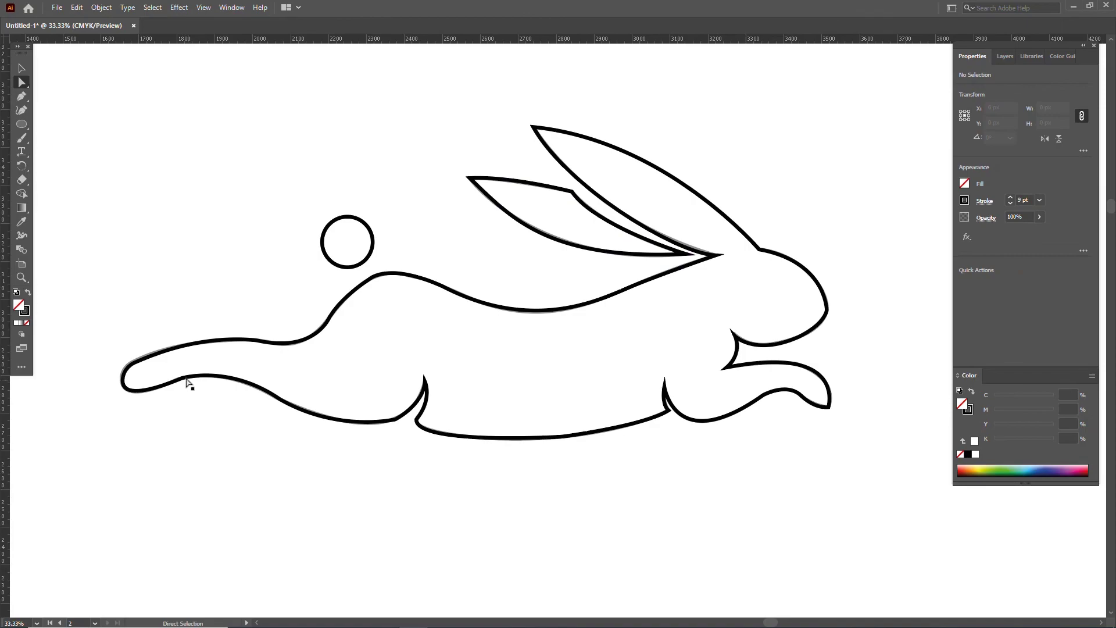
pyautogui.click(183, 379)
pyautogui.moveTo(185, 389); pyautogui.dragTo(216, 498)
pyautogui.click(196, 384)
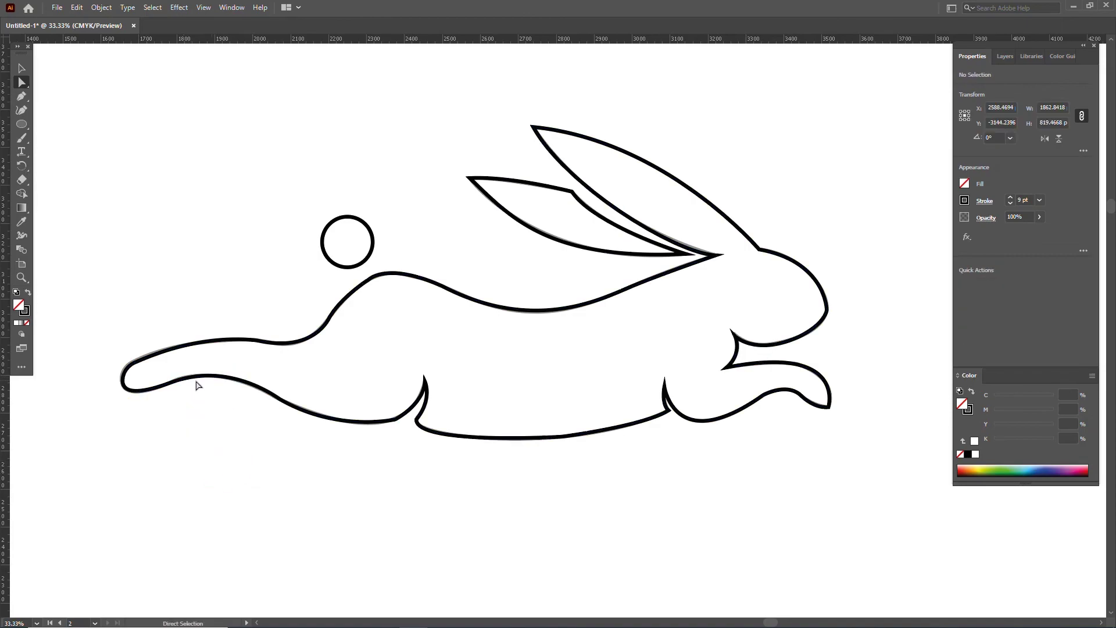
# Adjust the handle of the anchor under the front paw with Direct Selection to refine the curve towards the paw's tip
pyautogui.click(797, 391)
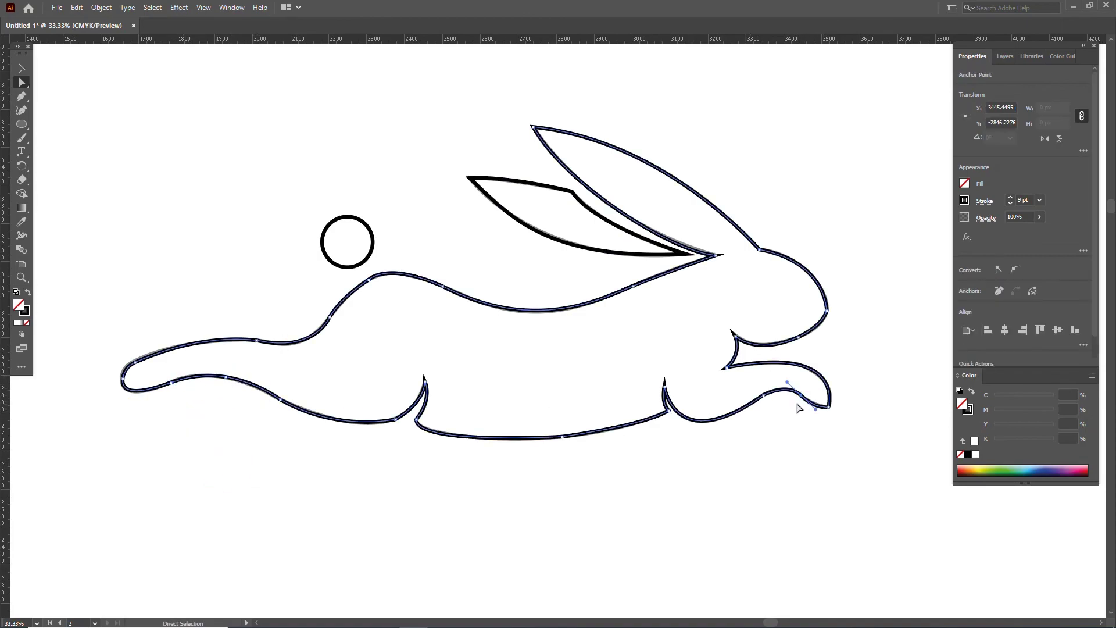
pyautogui.click(819, 413)
pyautogui.moveTo(818, 410); pyautogui.dragTo(818, 410)
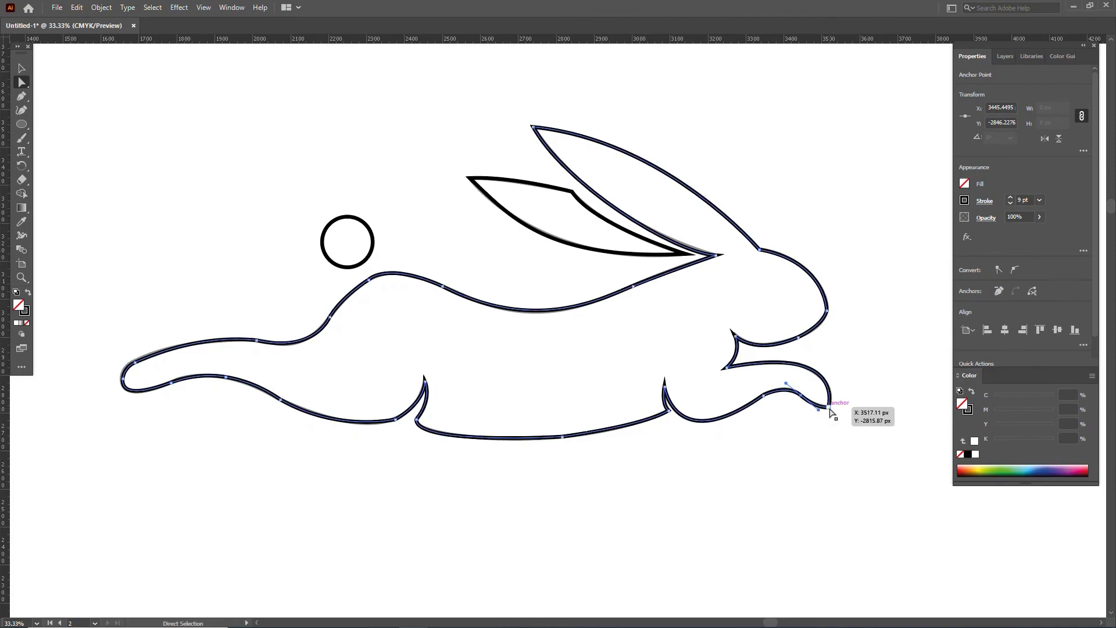
pyautogui.click(838, 334)
# Adjust the handle at the base of the large ear so its lower edge follows the grey guide
pyautogui.click(716, 254)
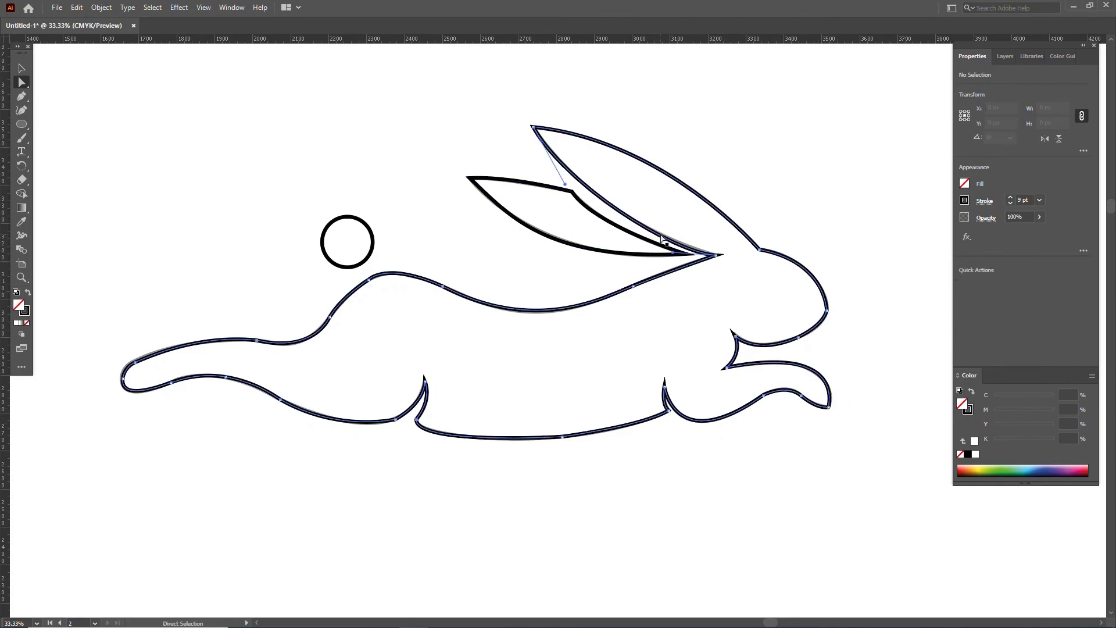
pyautogui.moveTo(672, 249); pyautogui.dragTo(668, 245)
pyautogui.click(678, 261)
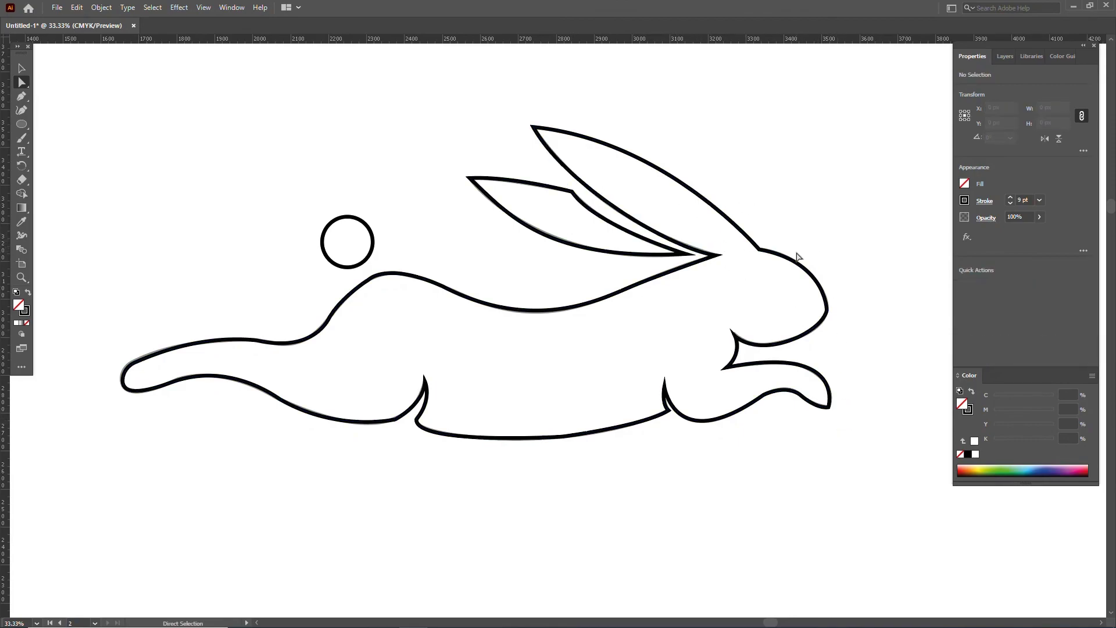
pyautogui.scroll(1, 823, 241)
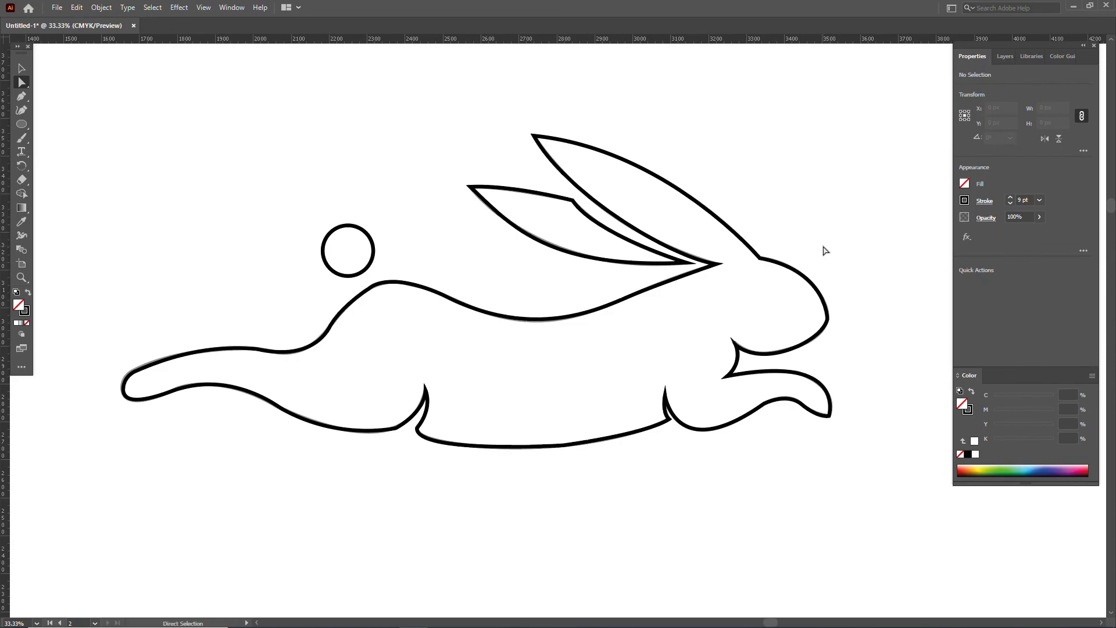